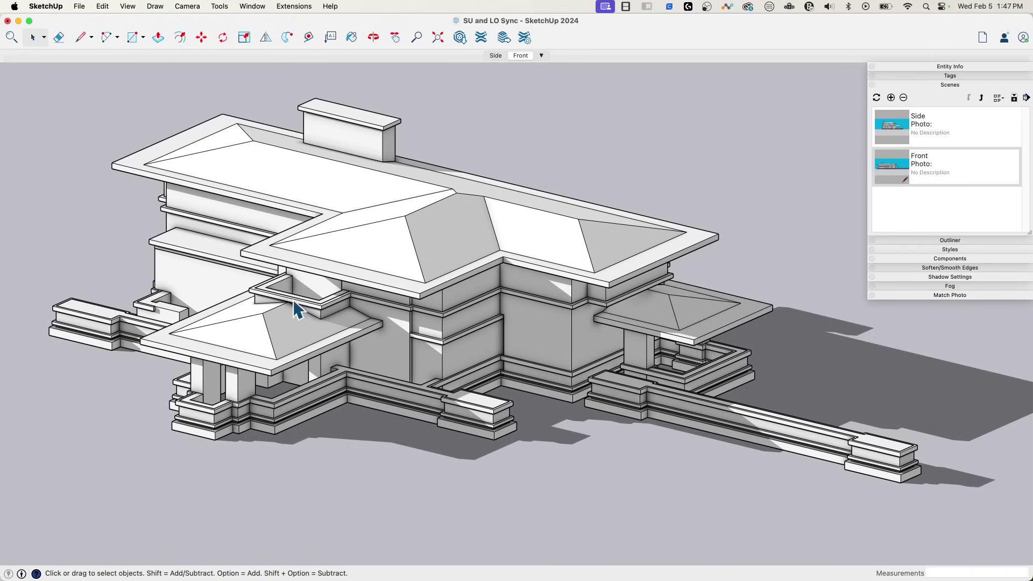
Orbit the SketchUp model, view the Side and Front scenes, then switch to LayOut.
key(o)
drag(412, 281, 328, 315)
key(space)
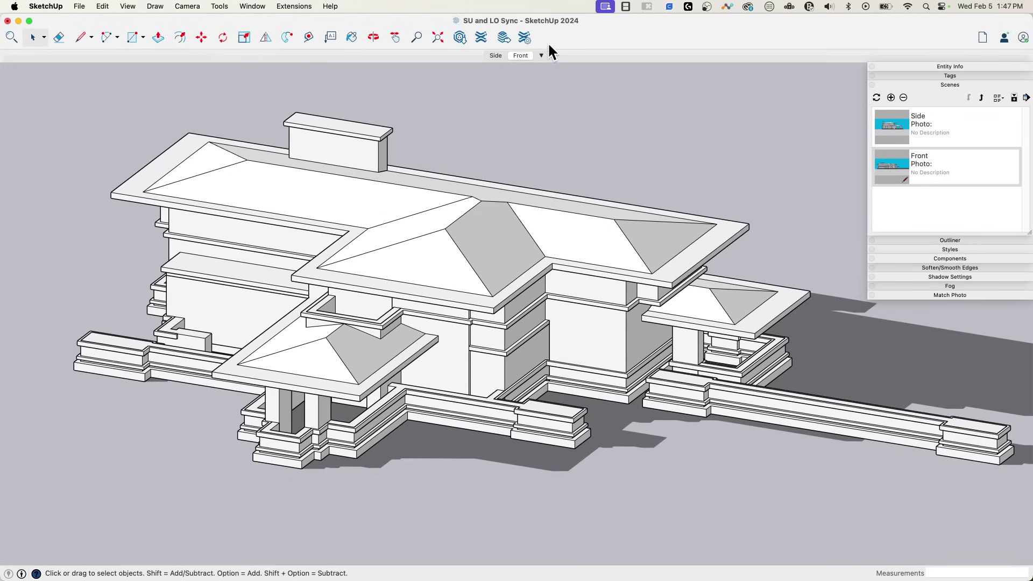
click(495, 55)
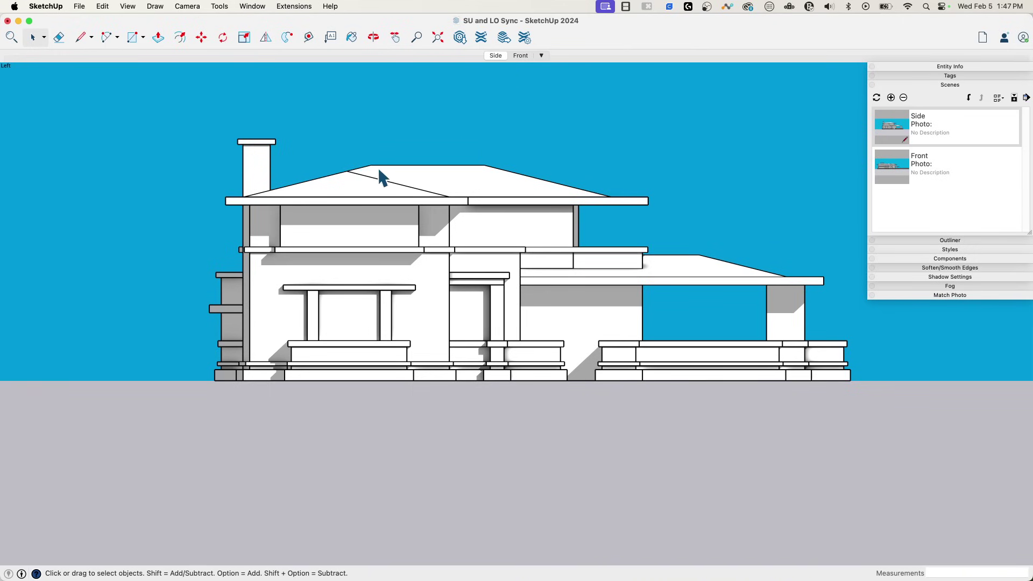
click(517, 56)
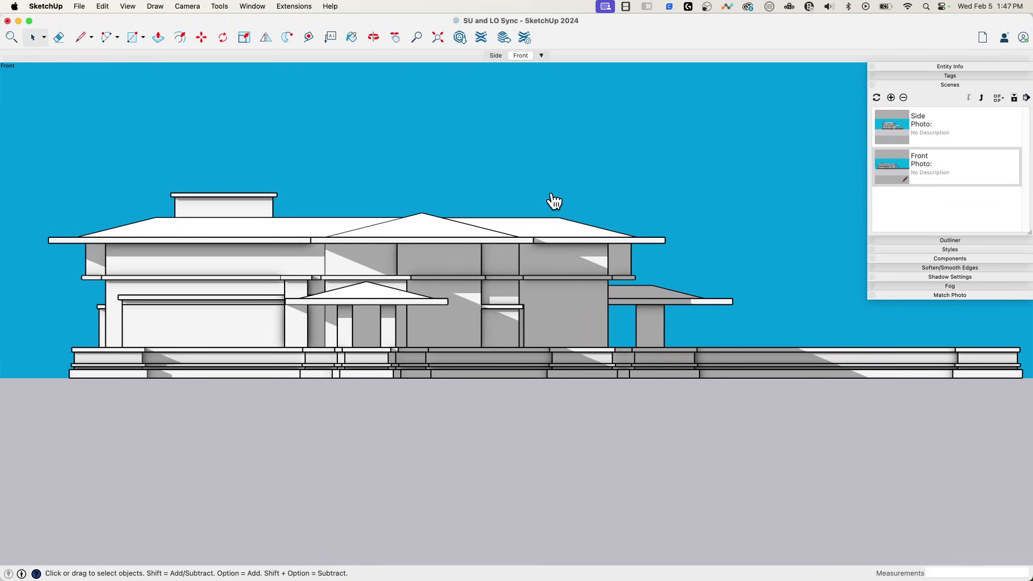
key(super+Tab)
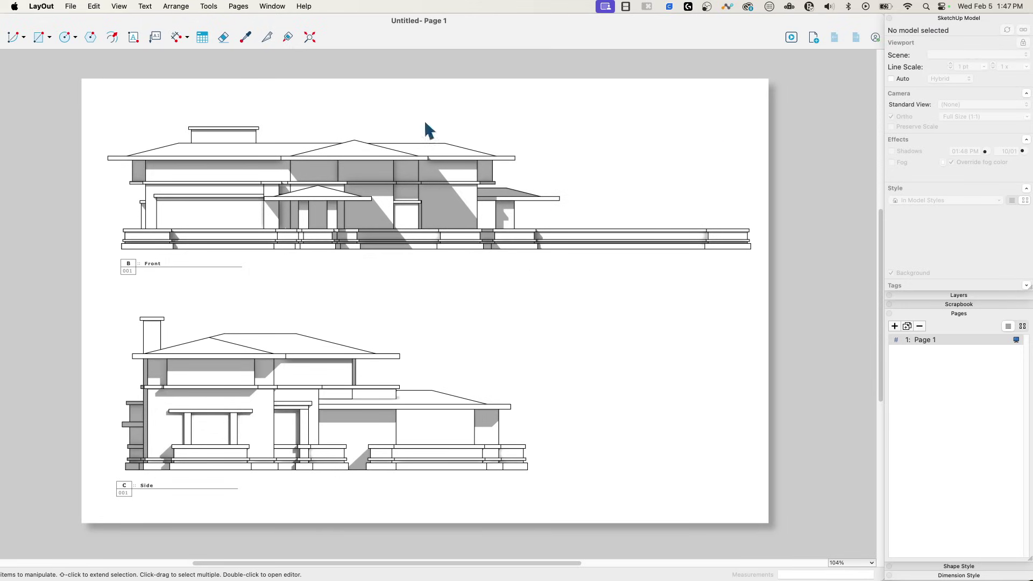
click(316, 188)
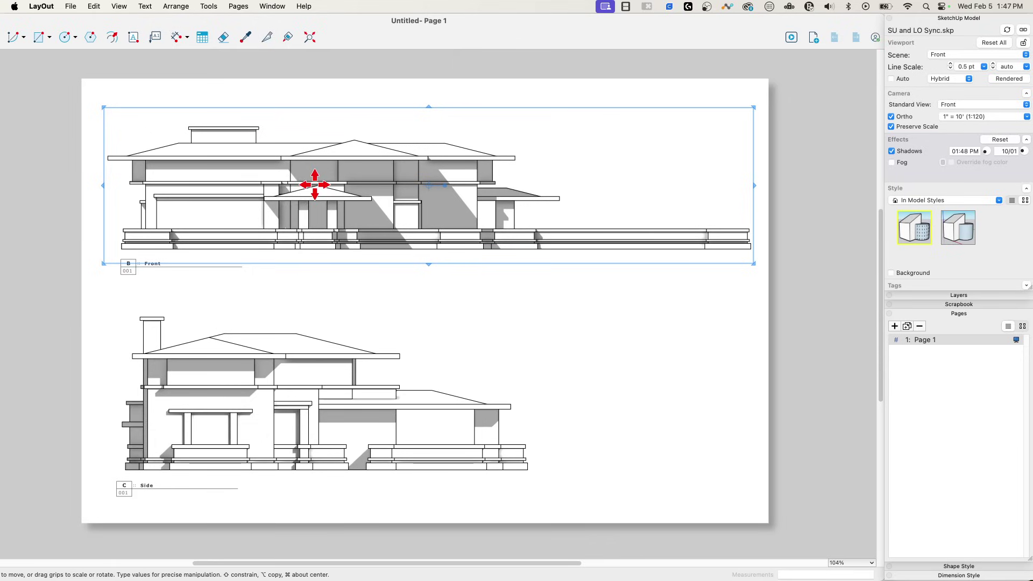
click(269, 416)
click(314, 201)
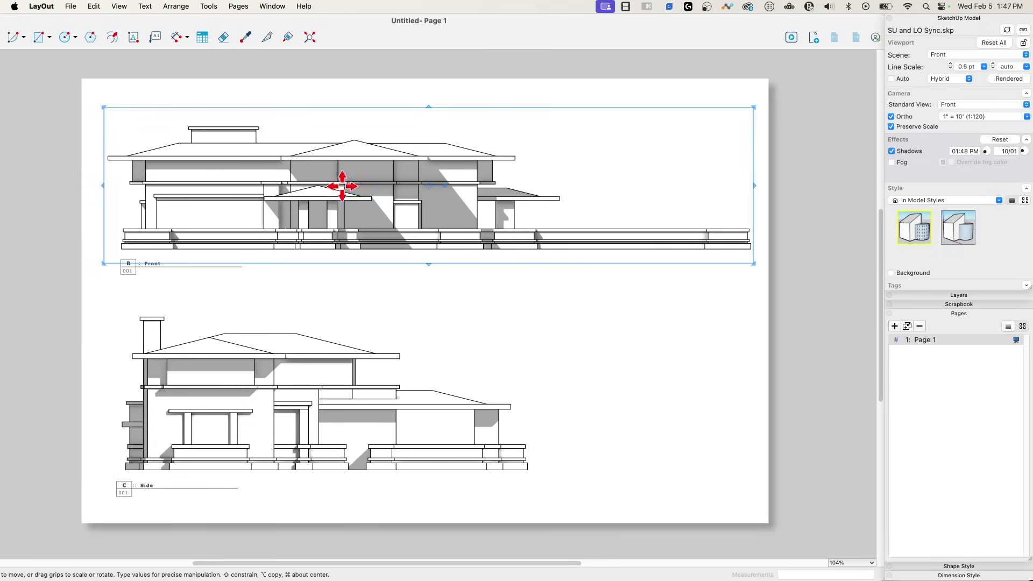
click(289, 409)
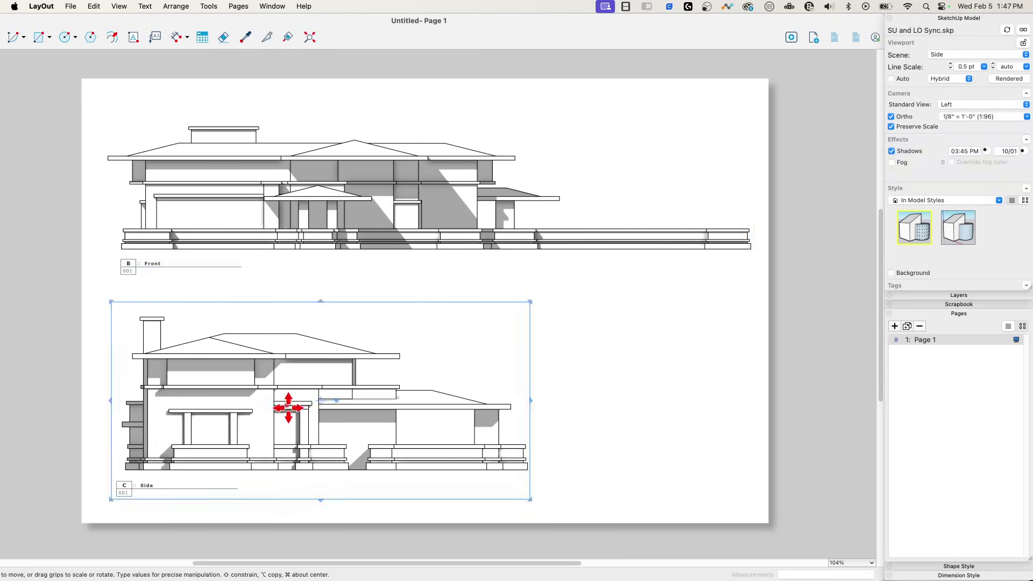
click(264, 204)
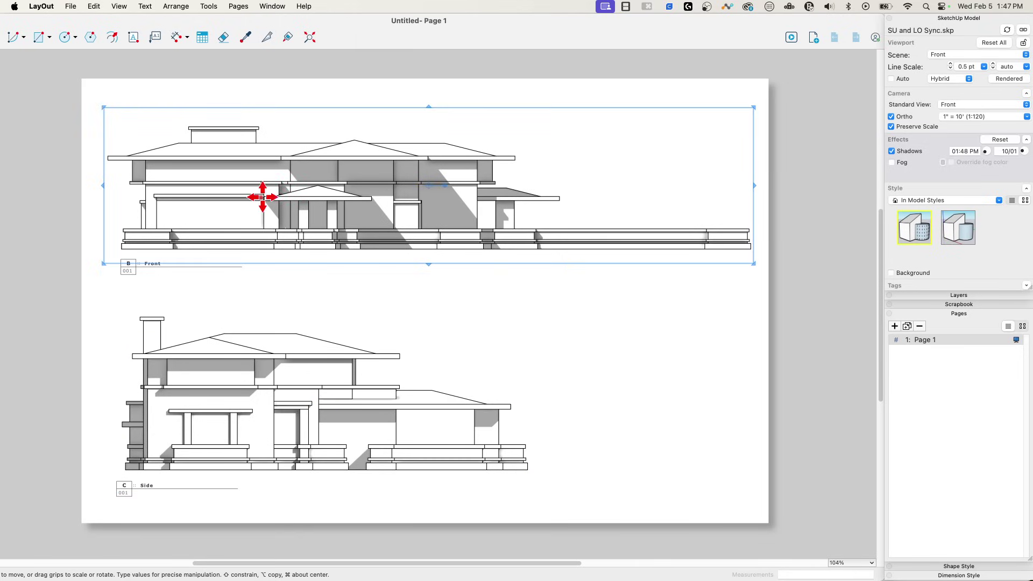
click(131, 271)
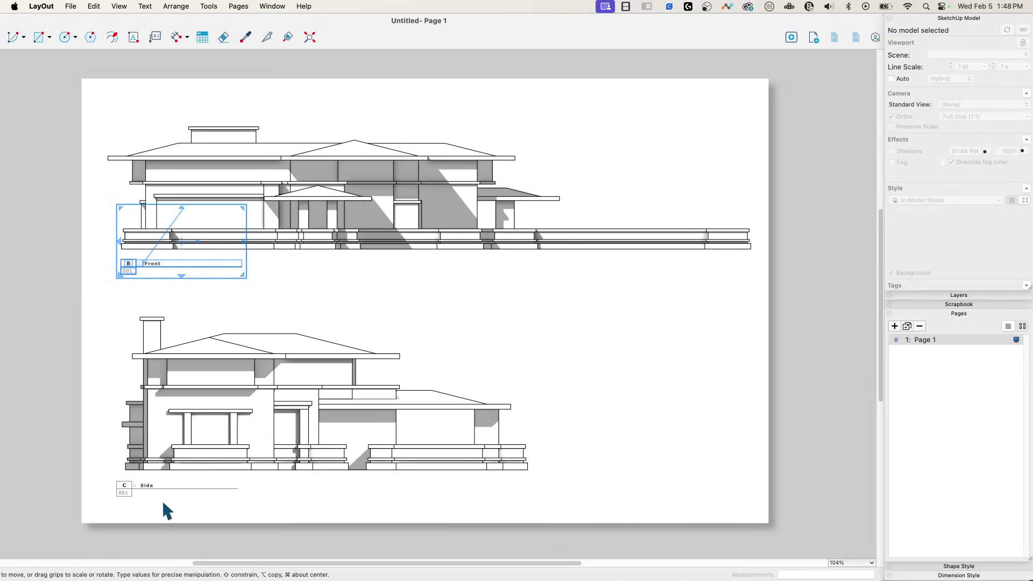
click(817, 254)
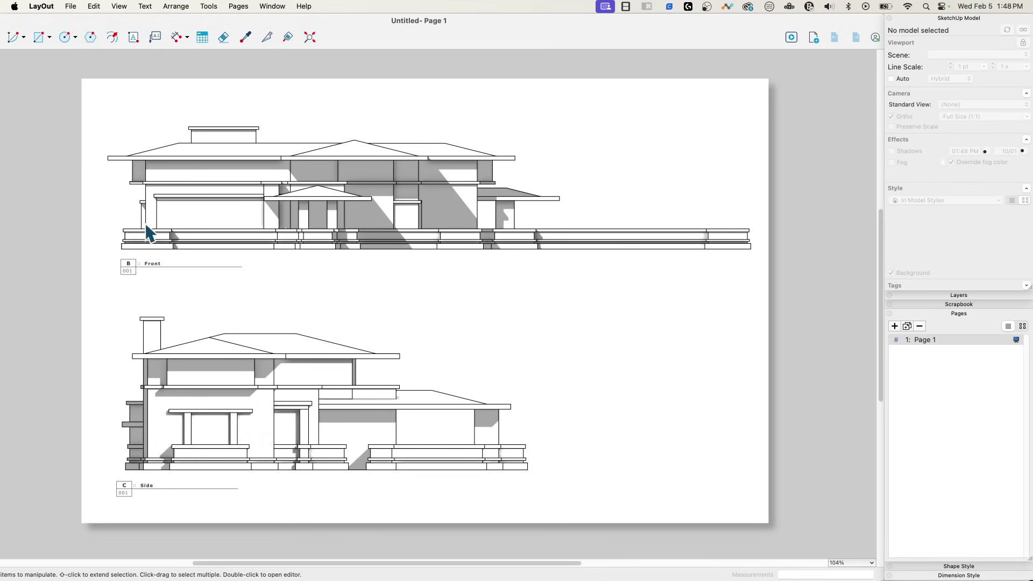
click(395, 198)
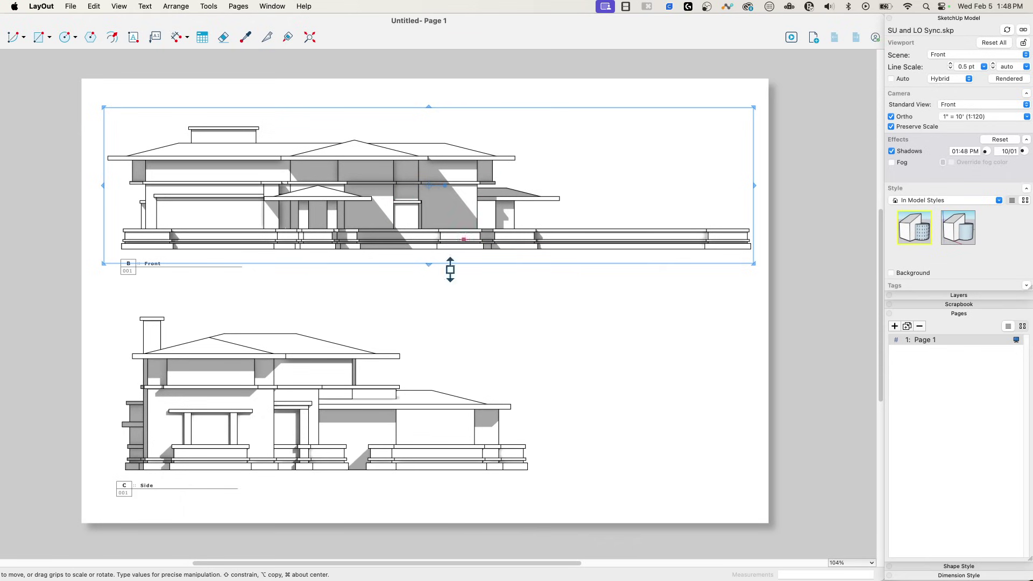
click(297, 383)
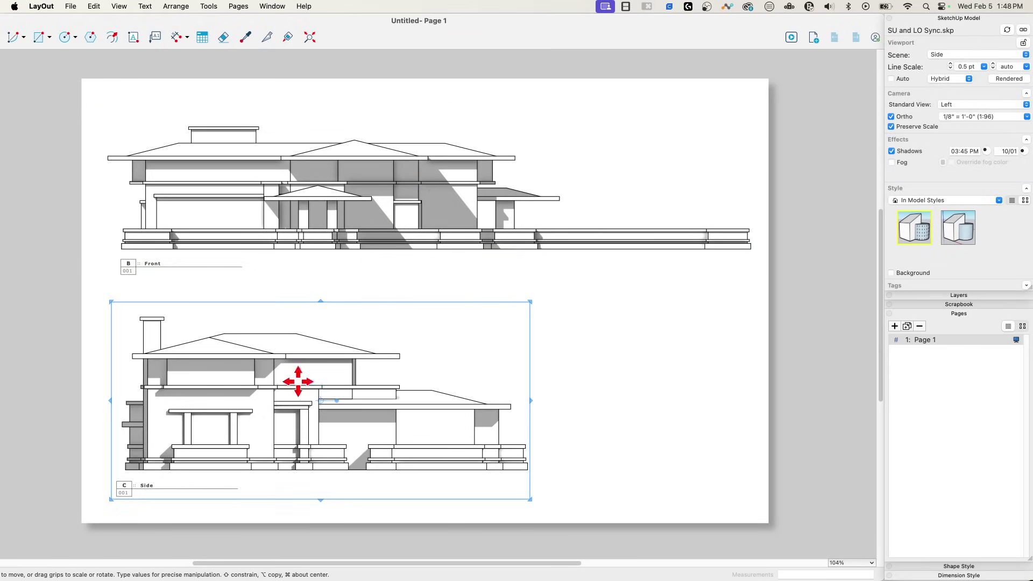
click(367, 186)
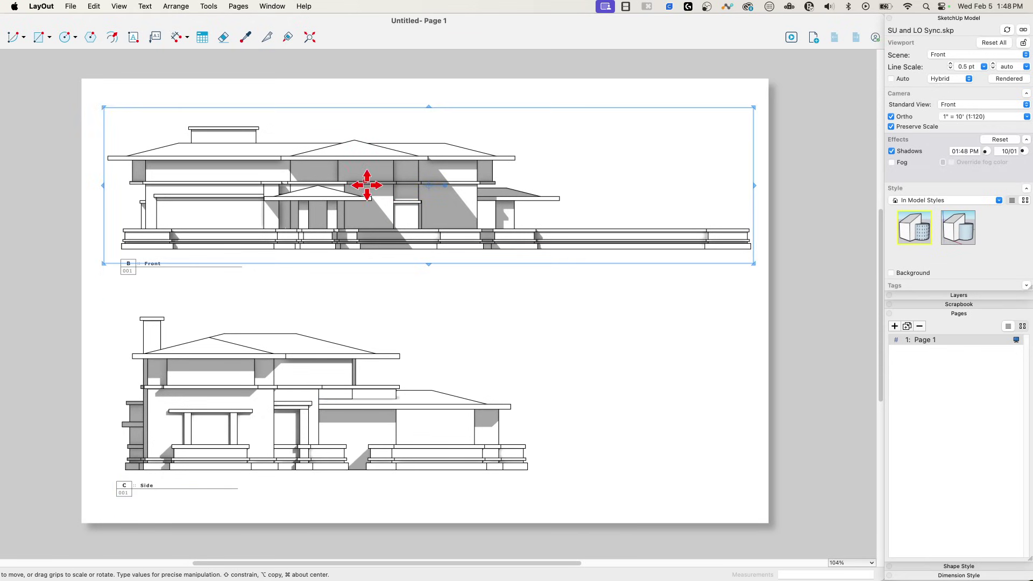
click(299, 396)
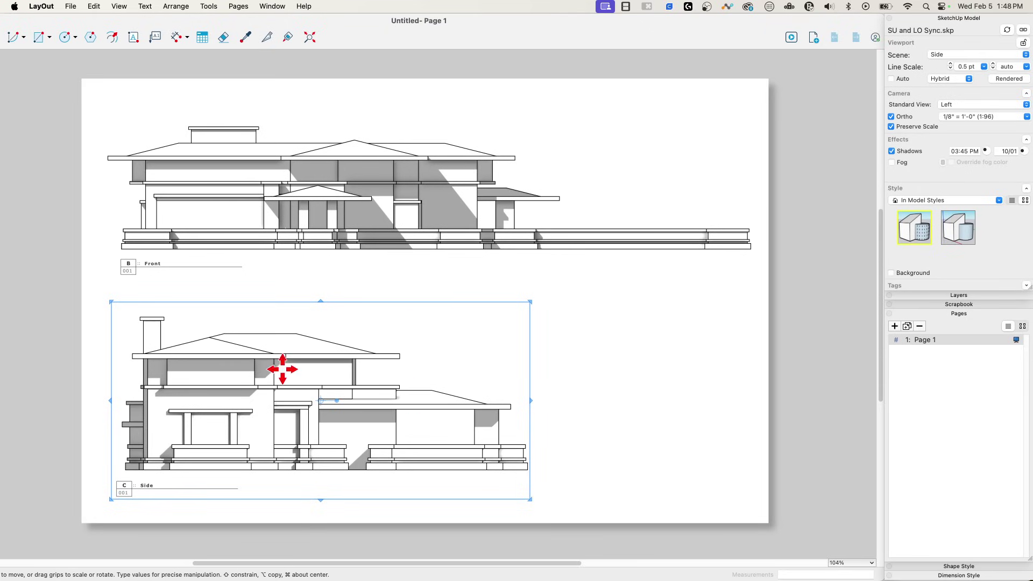
Reset the Front elevation viewport's Effects so its shadows revert to the model's 03:45 PM.
click(389, 149)
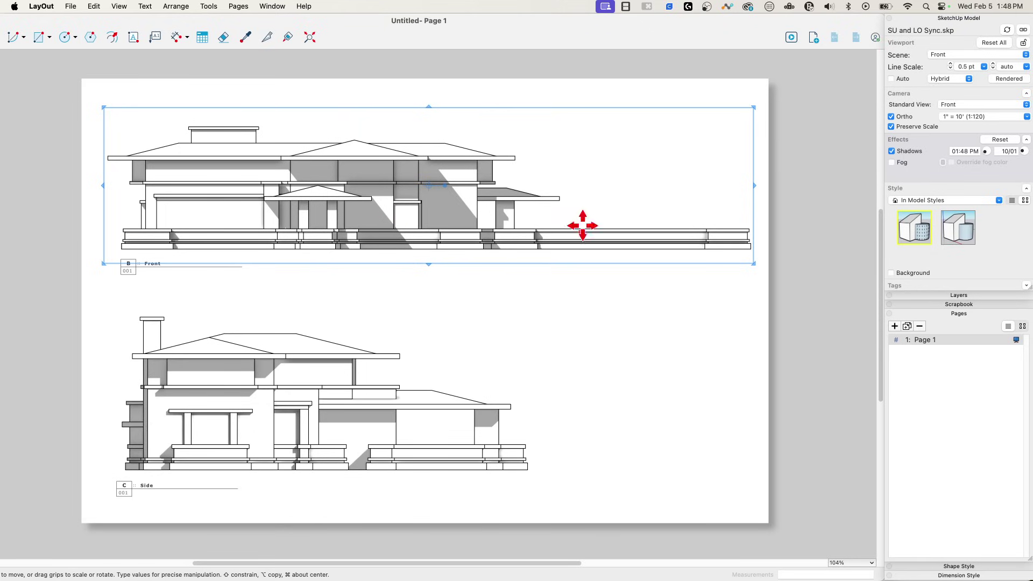
click(994, 138)
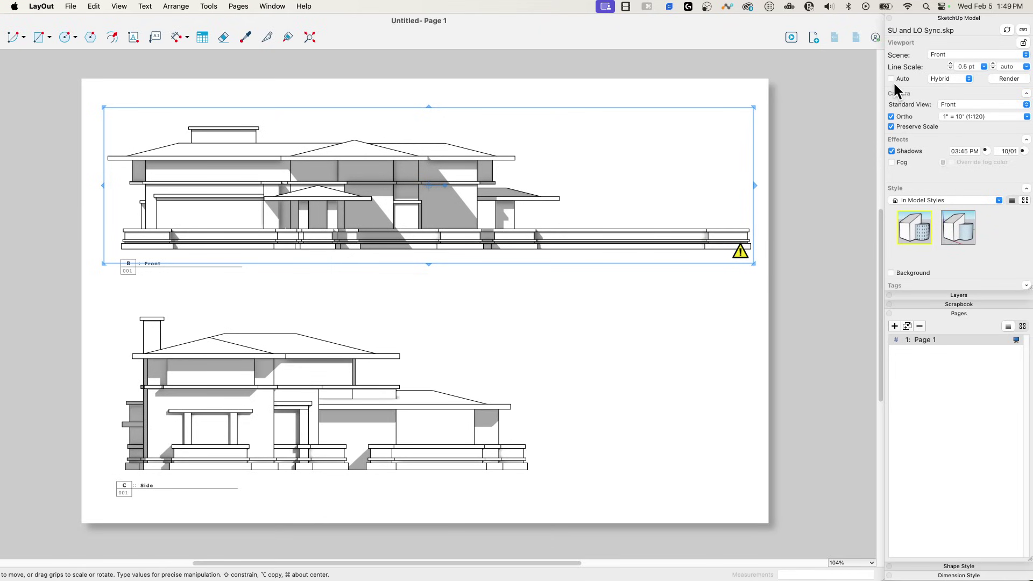
Re-render the Front elevation viewport.
click(269, 417)
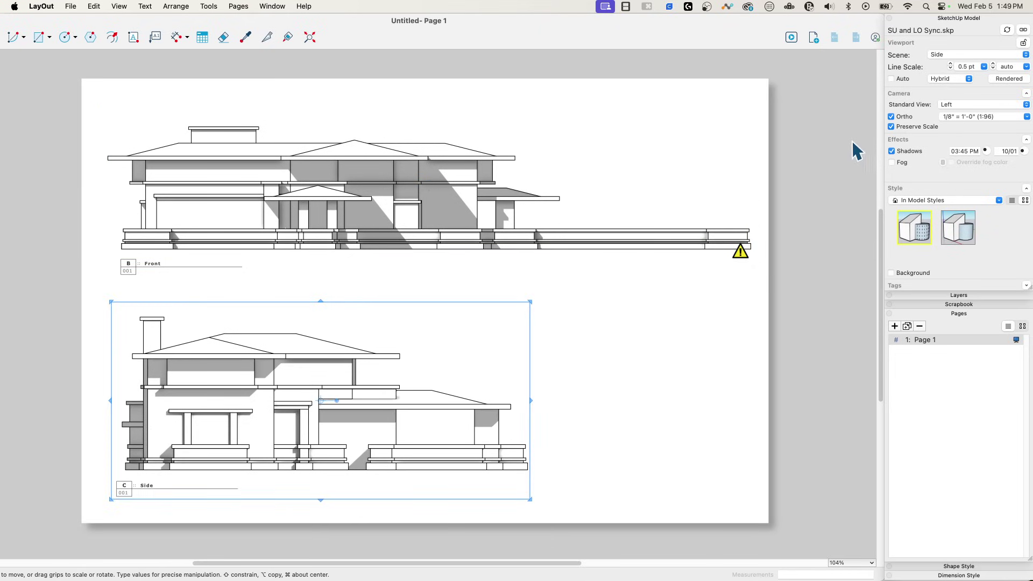
click(400, 198)
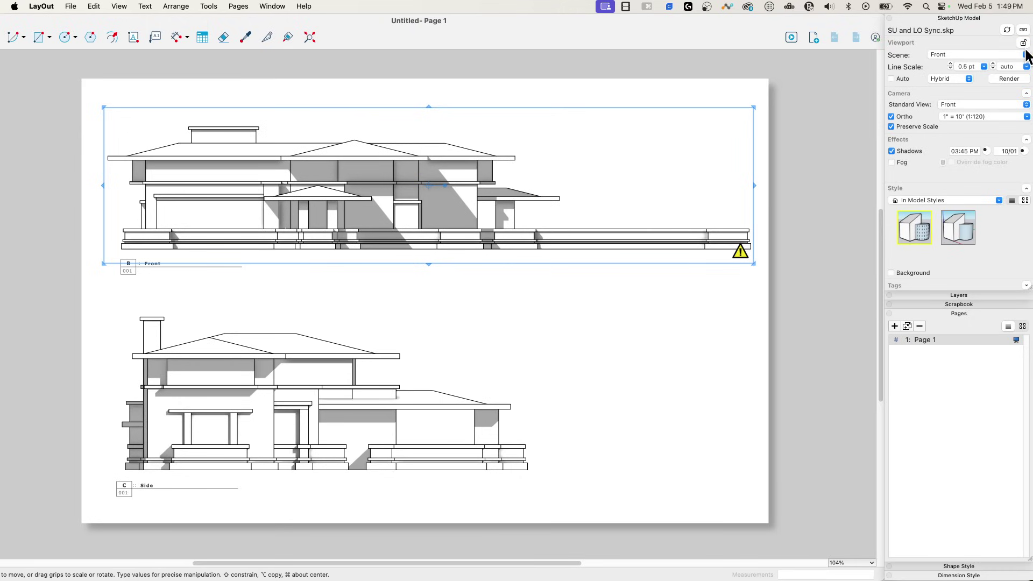
click(1007, 79)
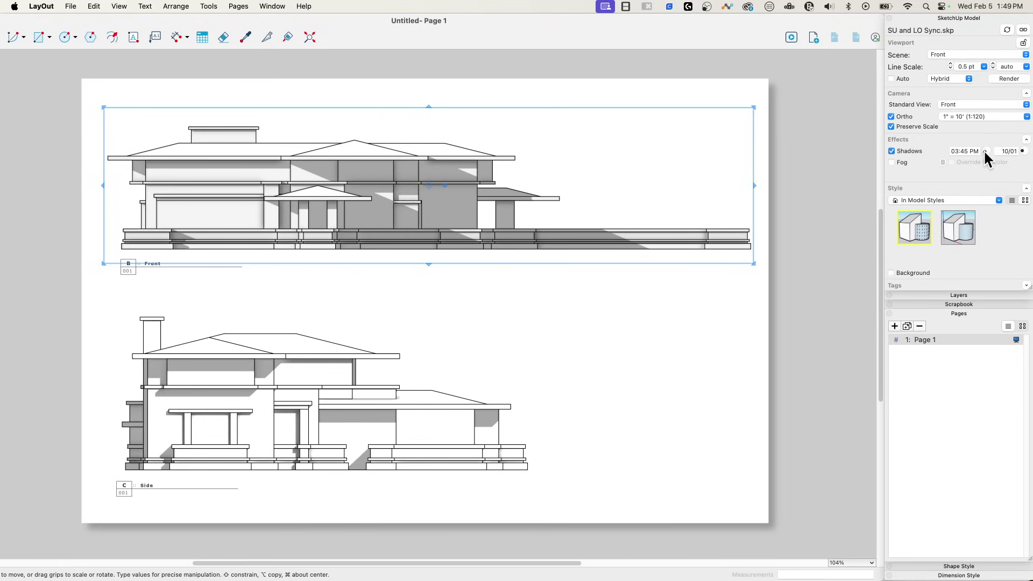
Step the Front viewport's shadow time down to 12:44 PM.
scroll(958, 151, down, 5)
click(963, 150)
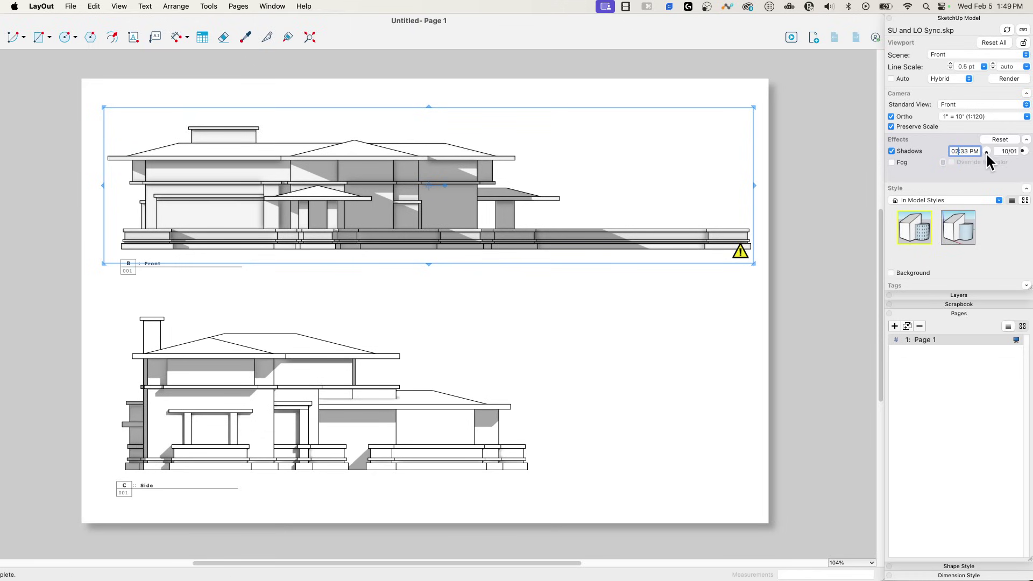
scroll(985, 153, down, 5)
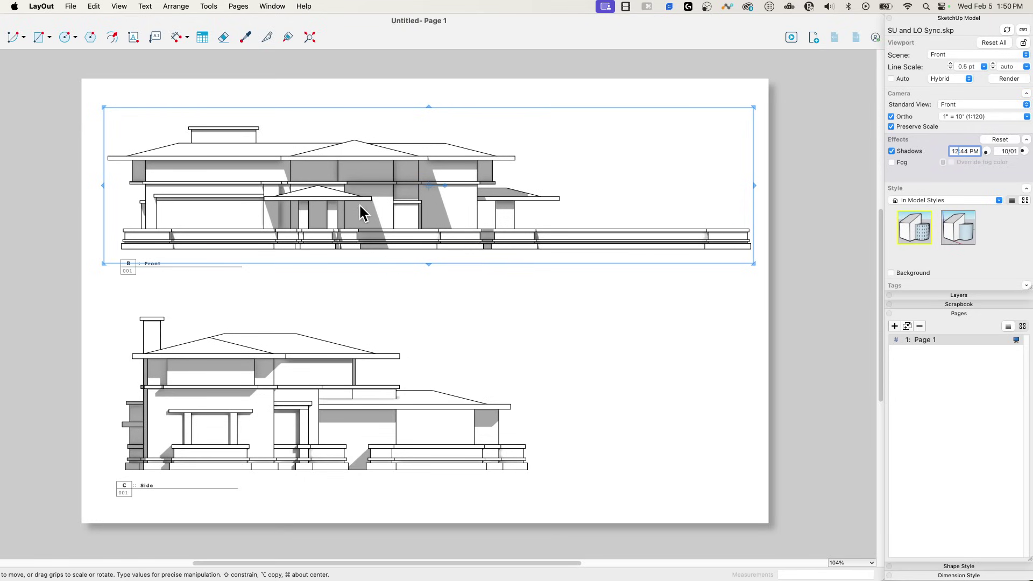
Select the Side elevation viewport, then the Front elevation viewport again.
click(235, 377)
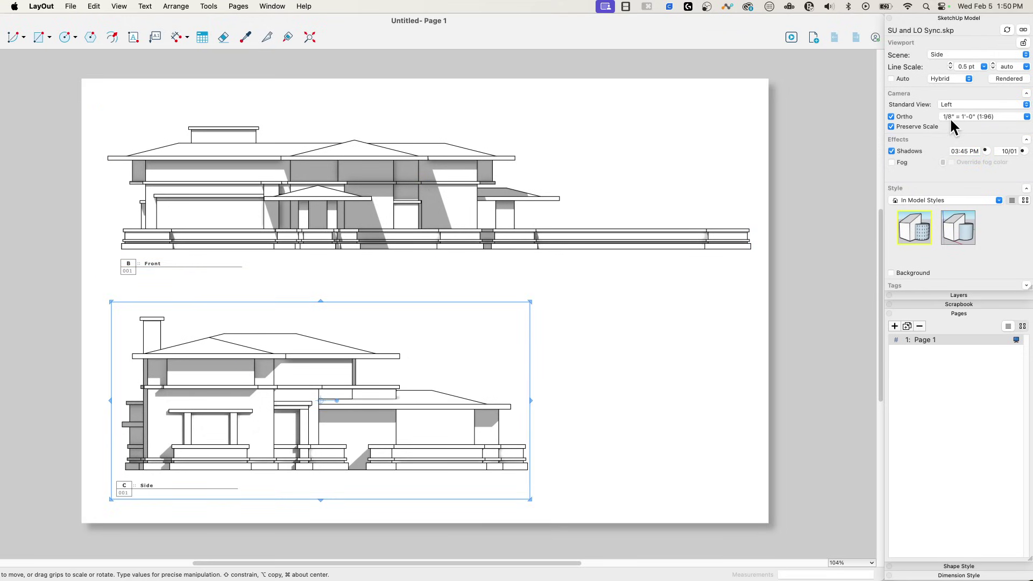
click(317, 201)
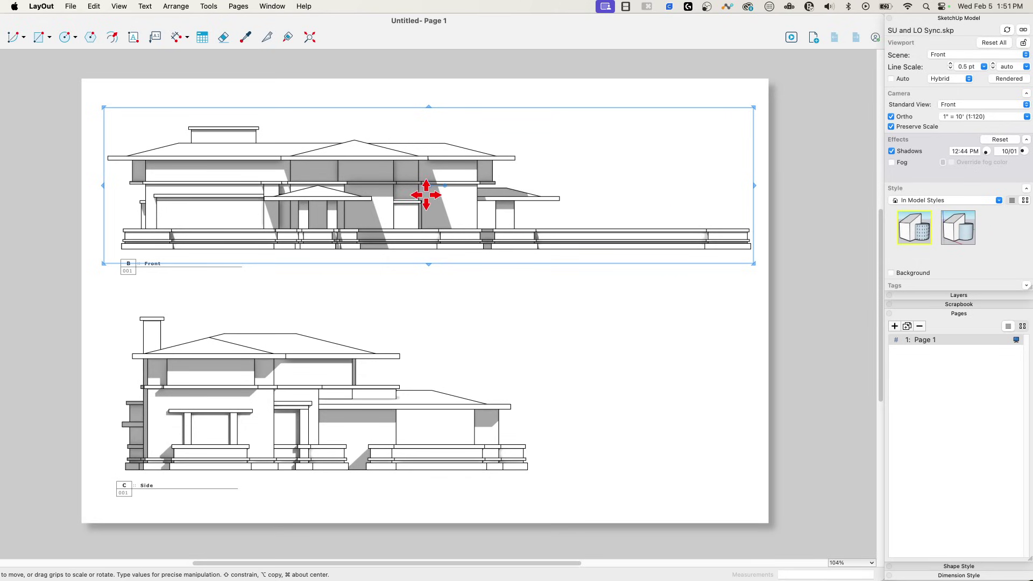
In SketchUp, hide the right-hand base steps group.
key(super+Tab)
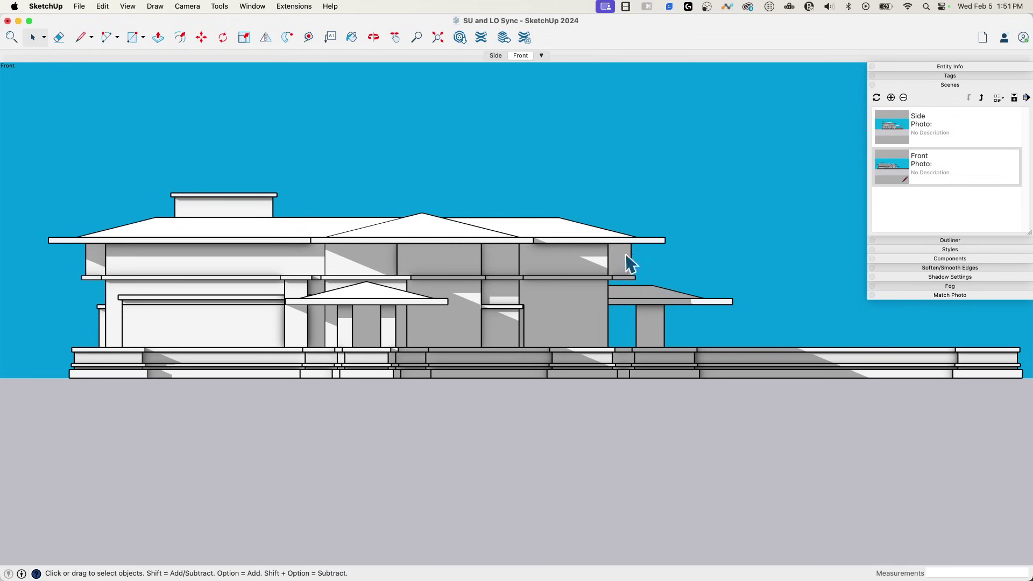
click(687, 370)
right_click(850, 357)
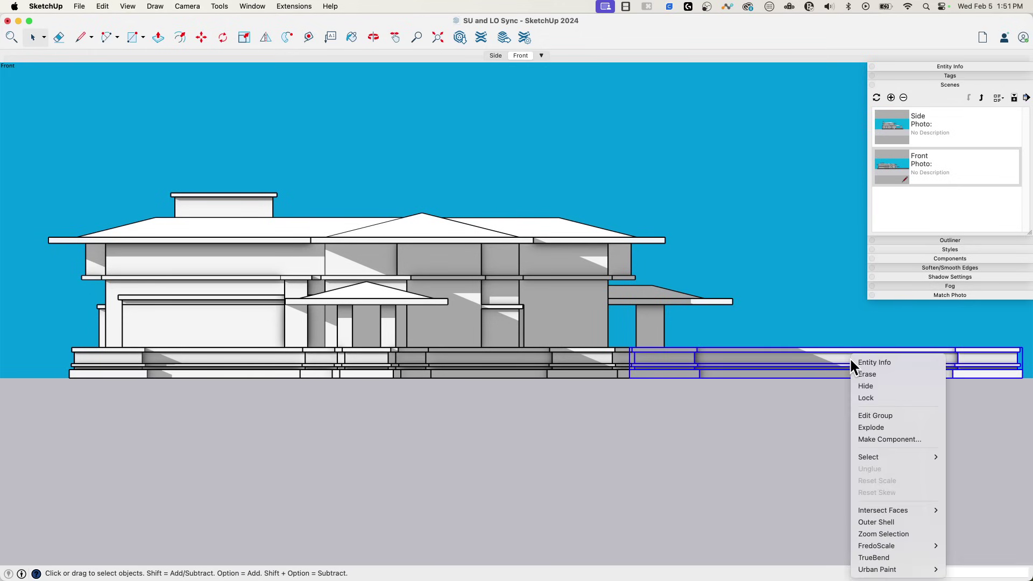
click(866, 385)
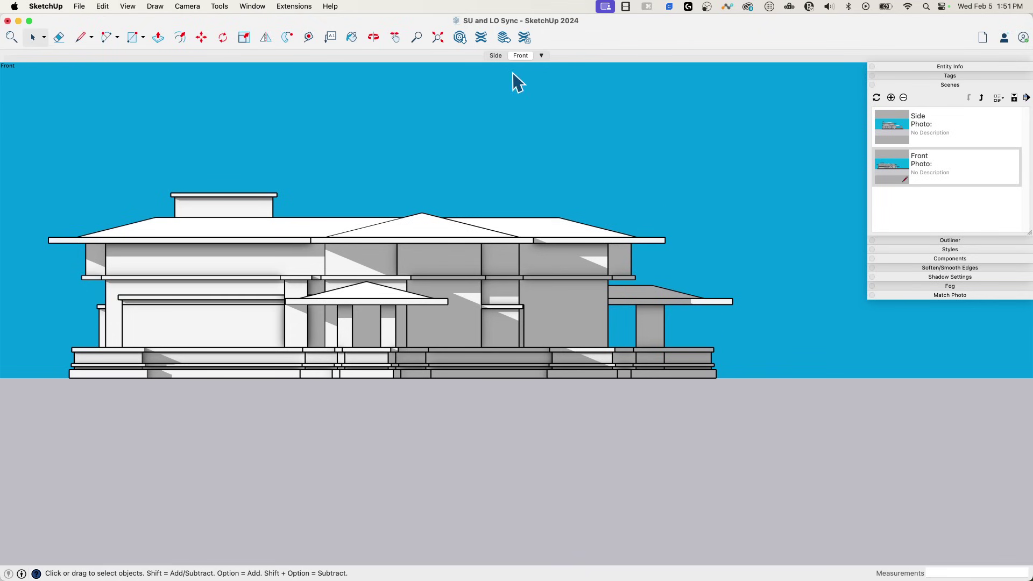
Update the Front scene to the current model and save the file.
right_click(518, 56)
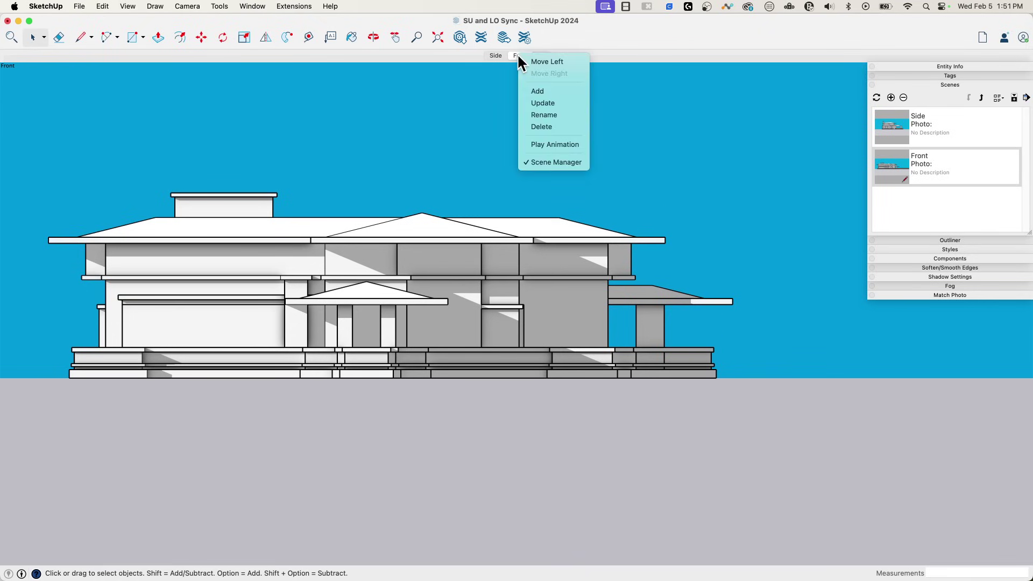
click(547, 103)
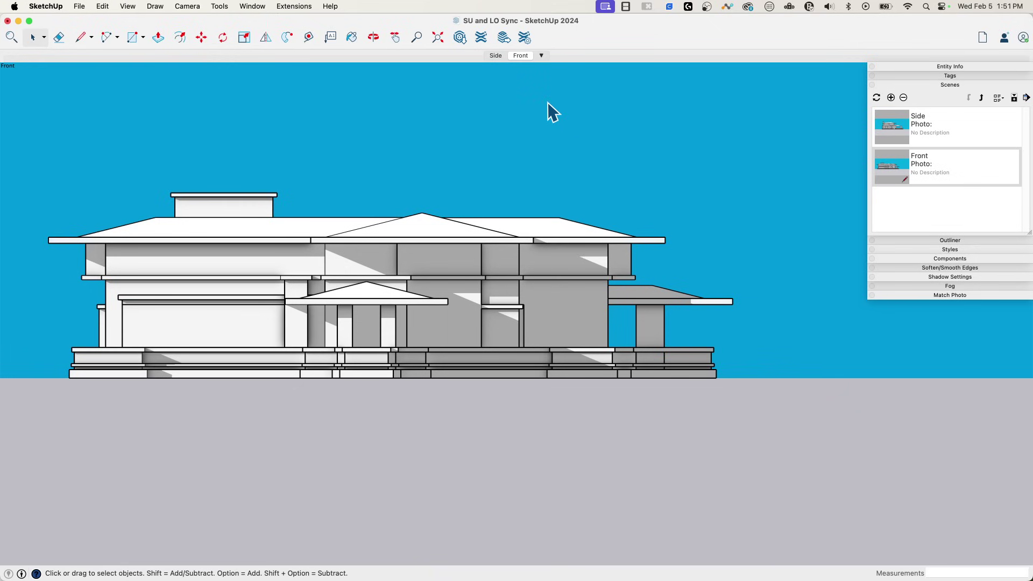
click(81, 6)
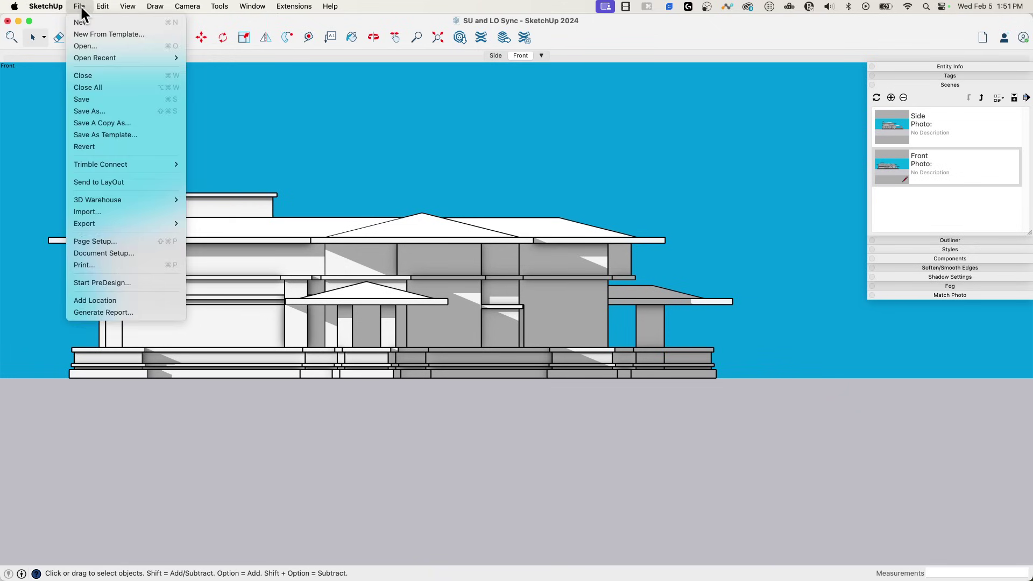
click(89, 99)
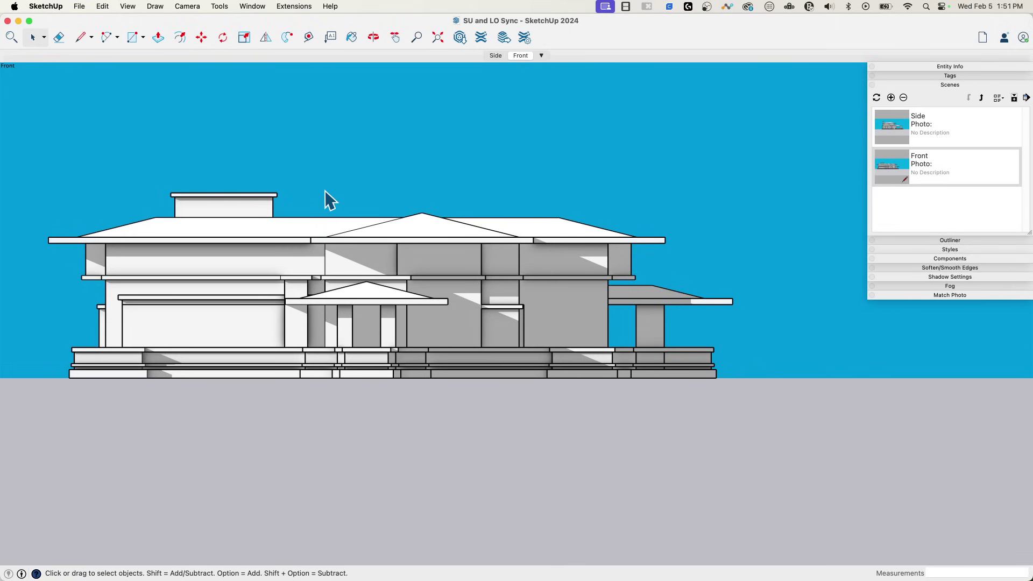
Back in LayOut, select the Front elevation viewport and bring up its context menu.
key(super+Tab)
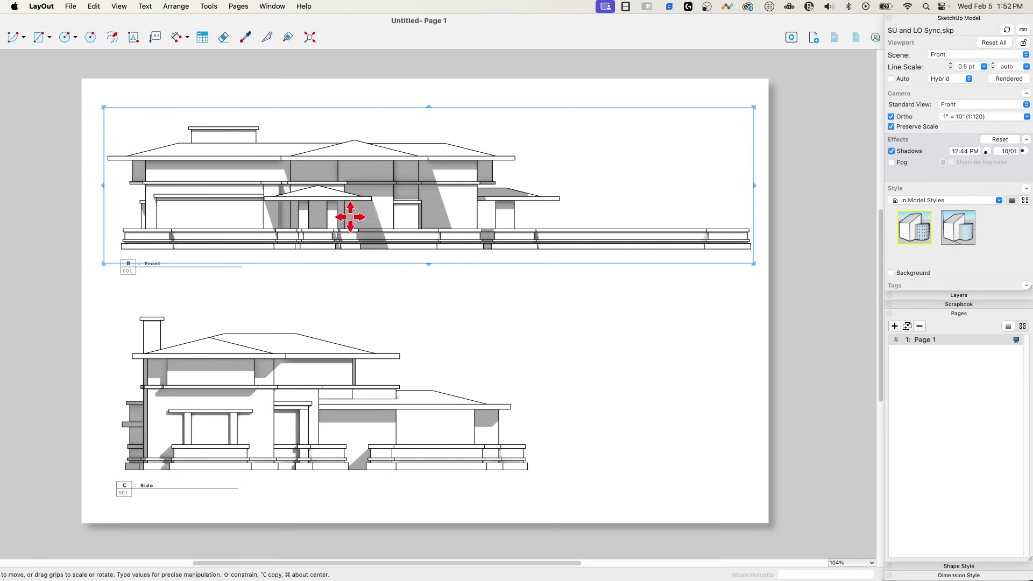
click(805, 194)
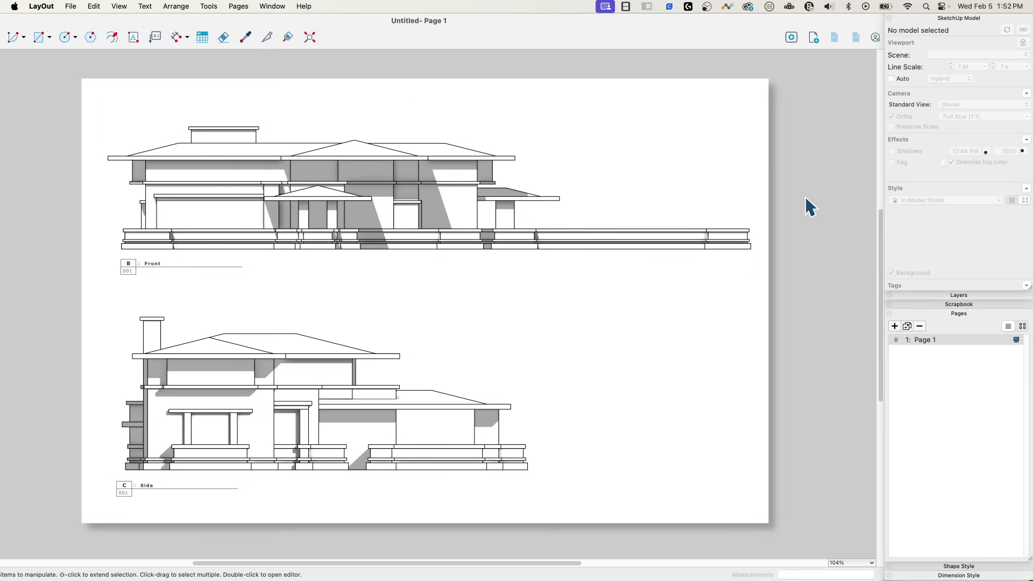
click(423, 191)
right_click(422, 190)
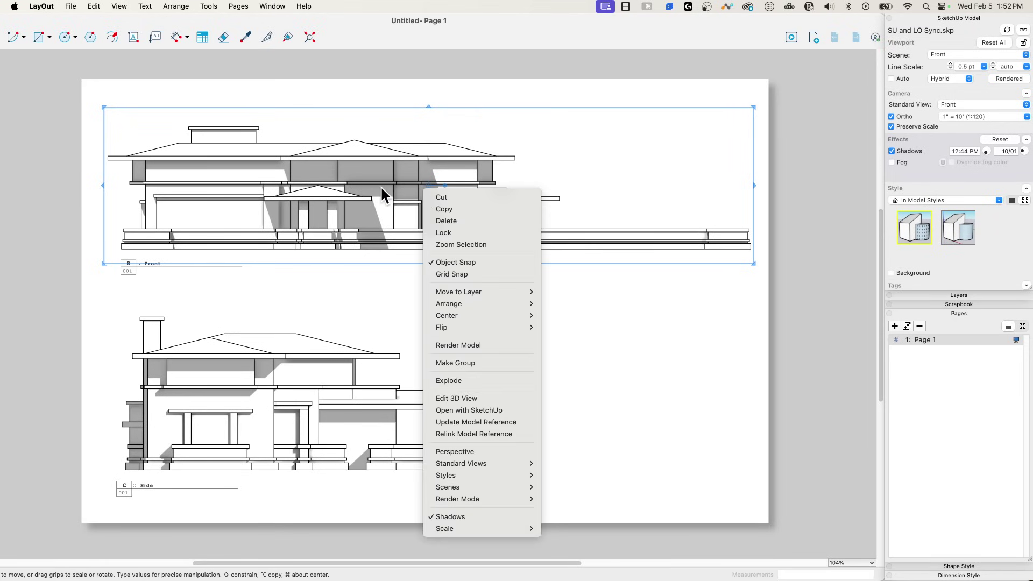
Open Document Setup's References, showing SU and LO Sync.skp as Old, and move the dialog aside.
click(172, 62)
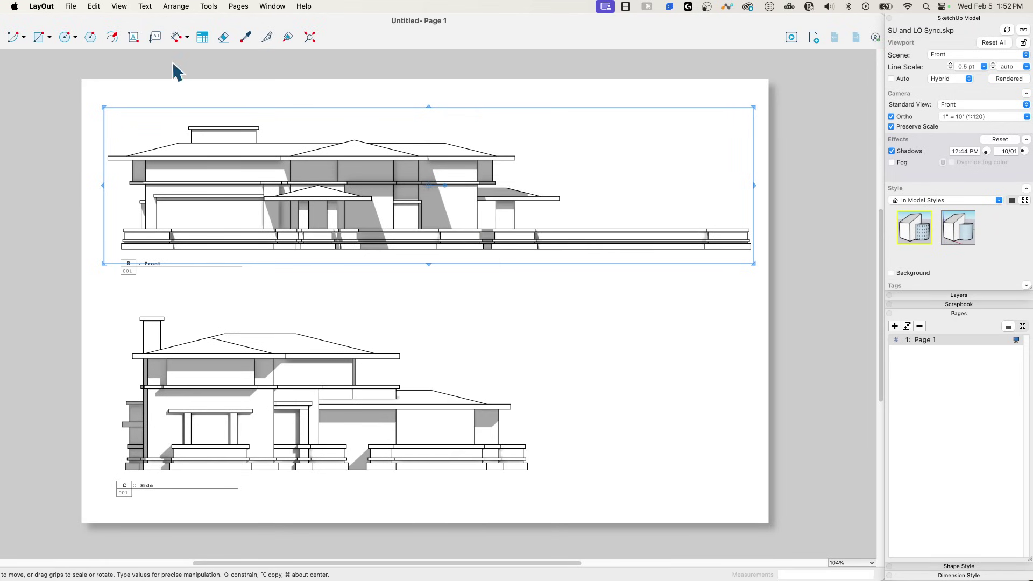
click(70, 7)
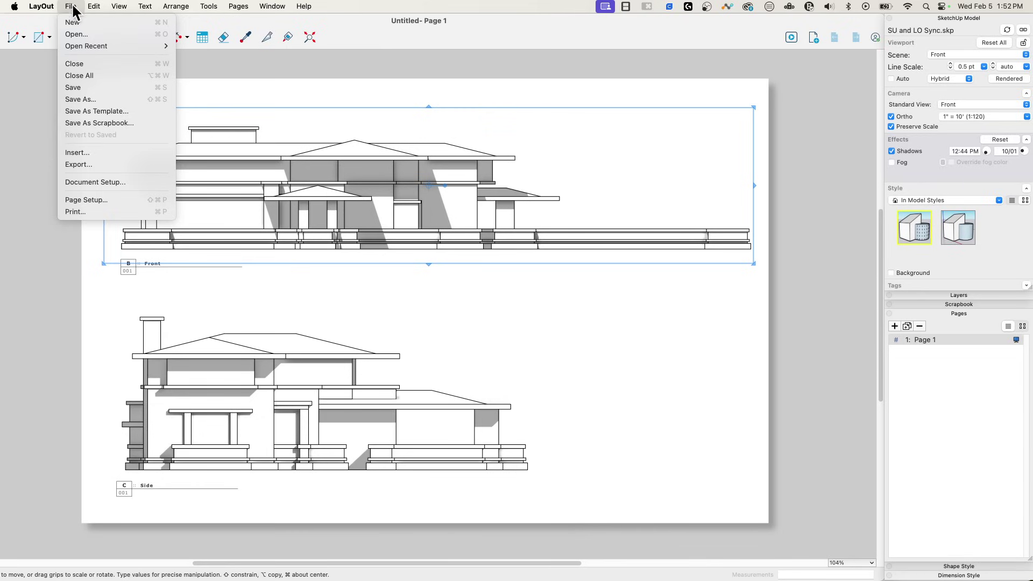
click(100, 182)
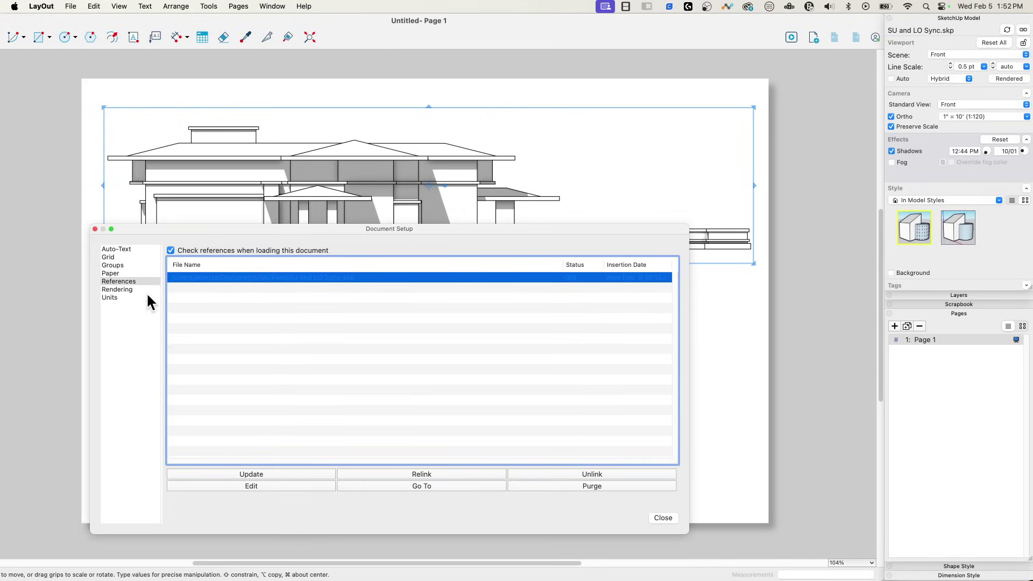
click(304, 325)
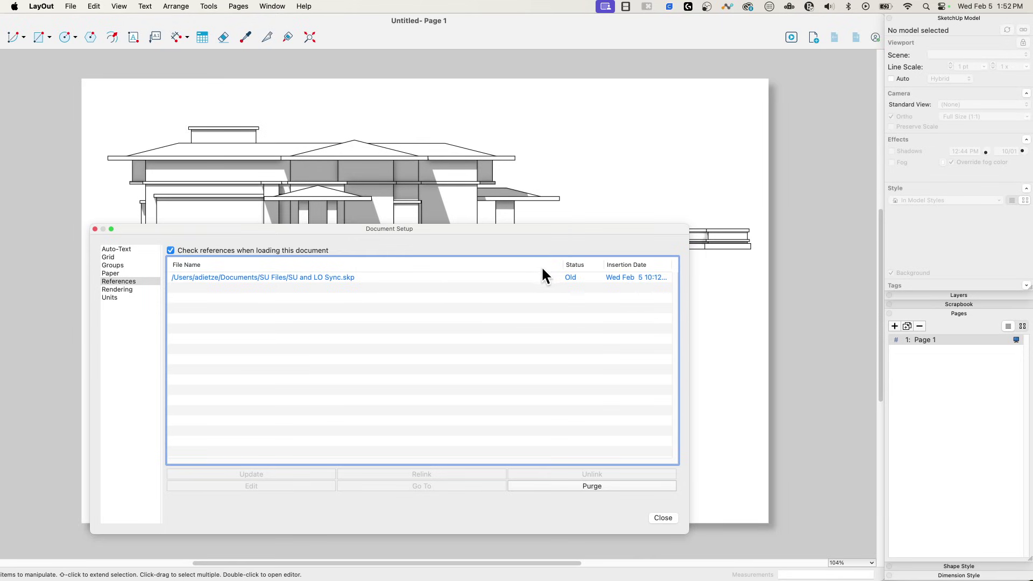
drag(377, 222, 584, 183)
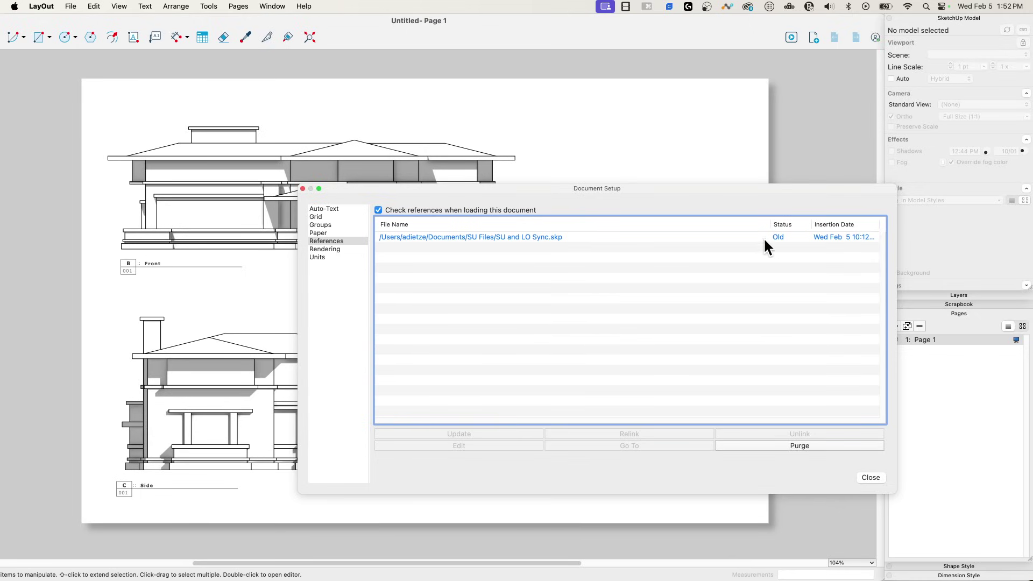
click(670, 237)
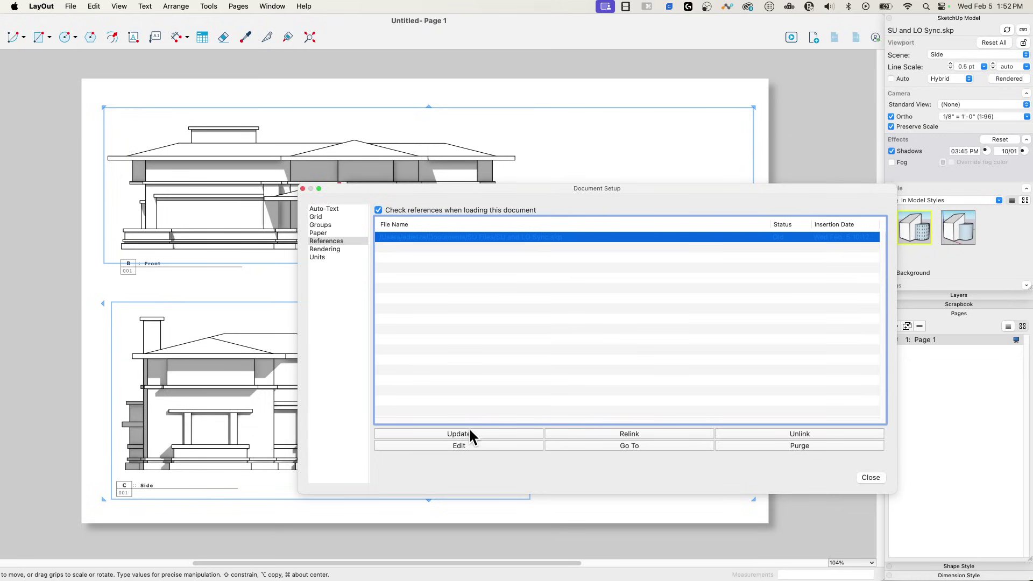
click(501, 330)
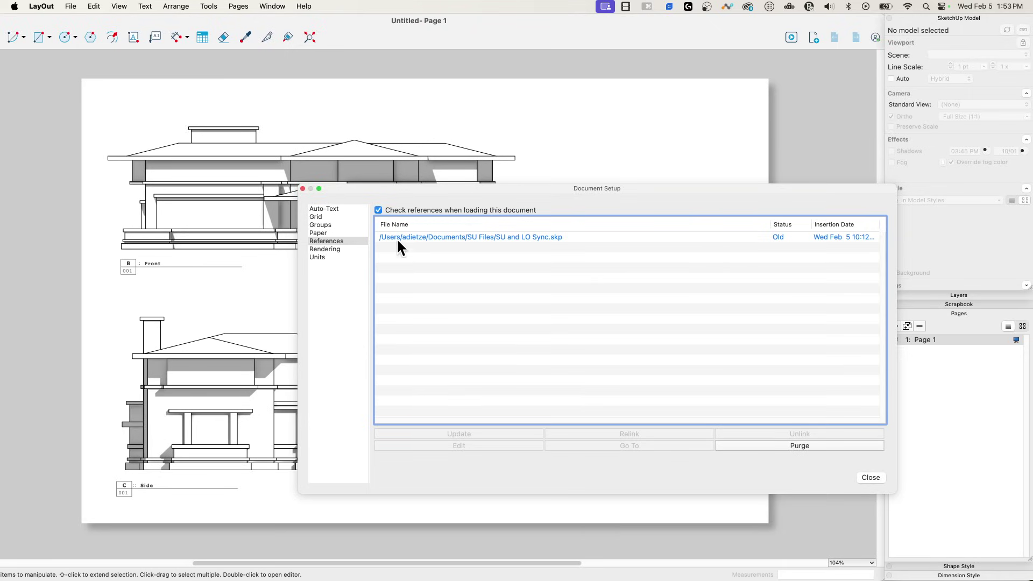
Update the SU and LO Sync.skp reference so its status becomes Current.
click(503, 236)
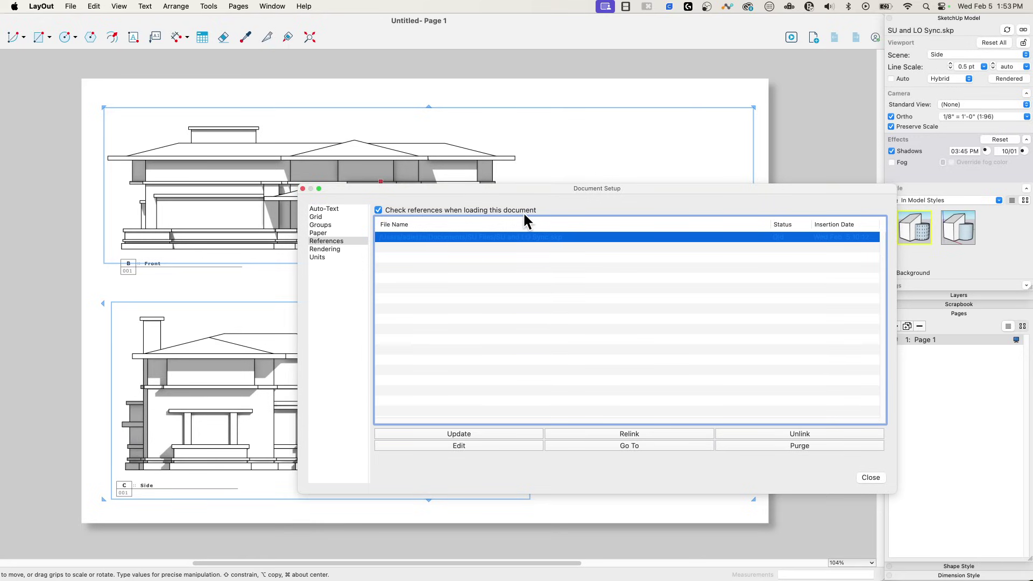
click(423, 303)
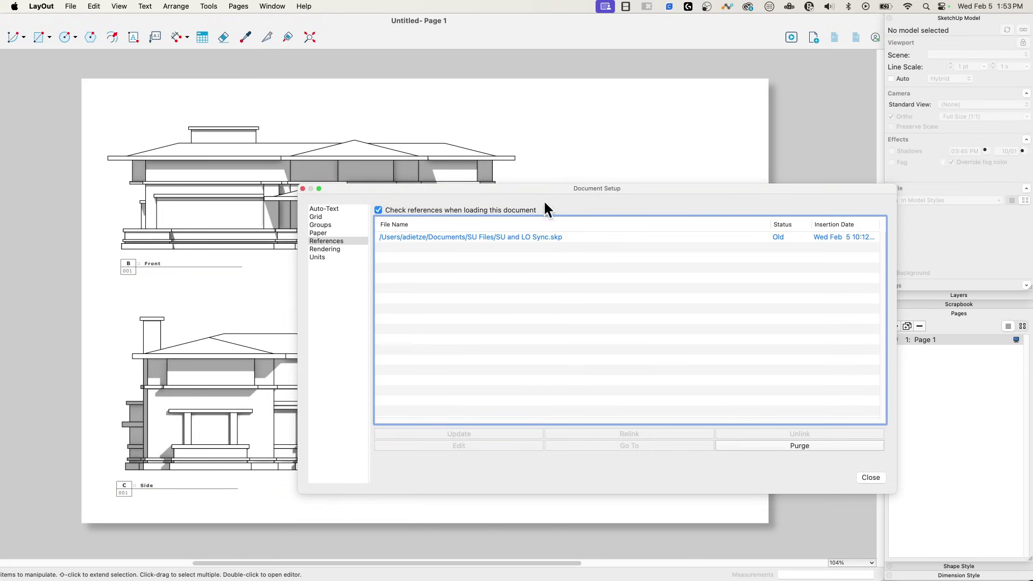
click(487, 237)
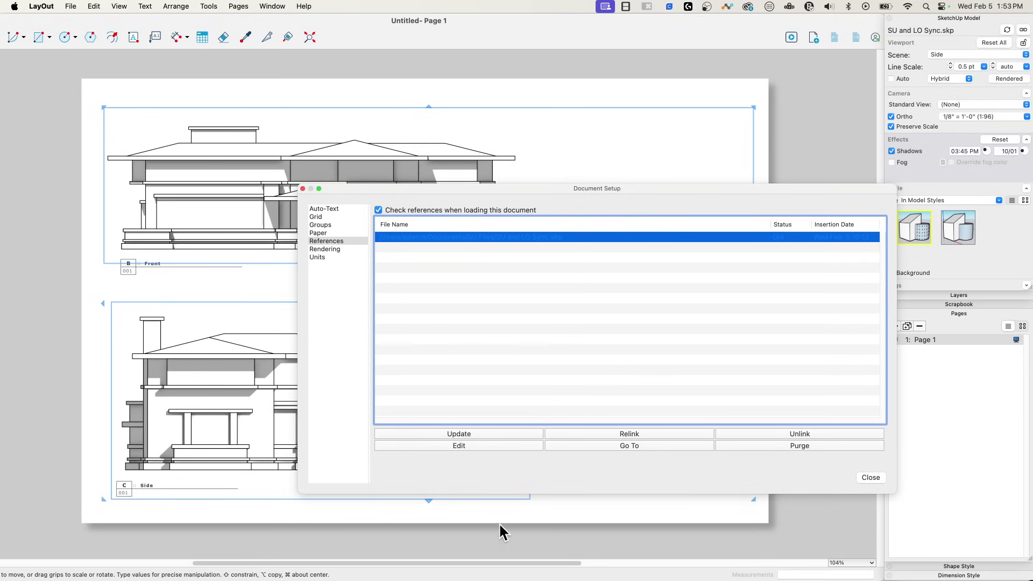
click(463, 433)
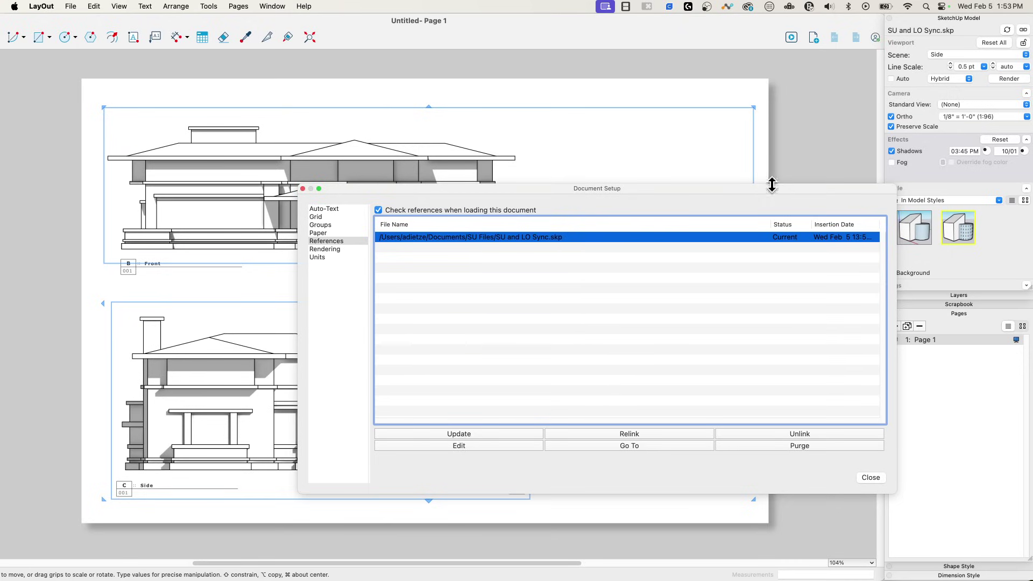
Move the Document Setup dialog aside and close it.
drag(773, 189, 645, 279)
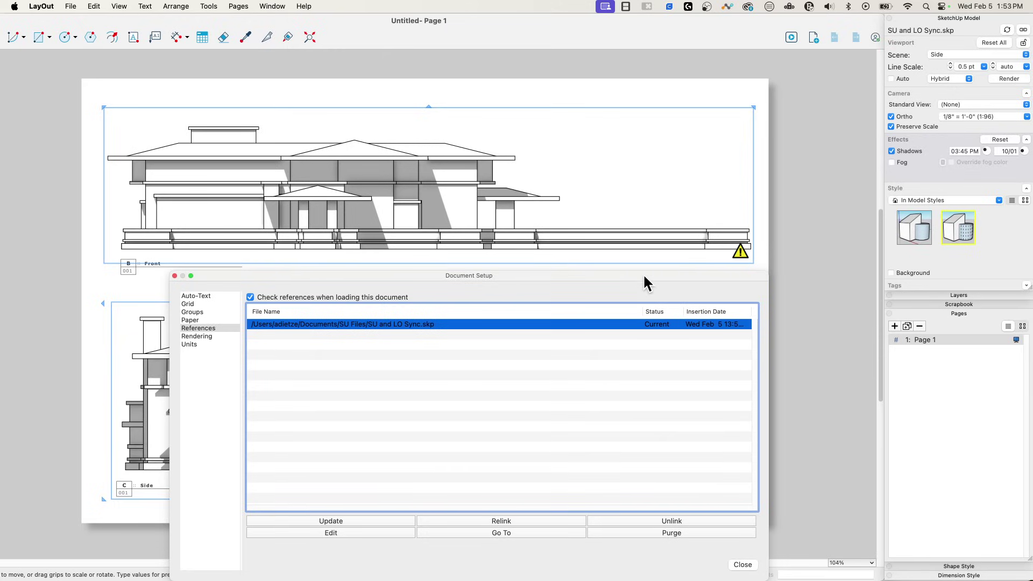
click(646, 360)
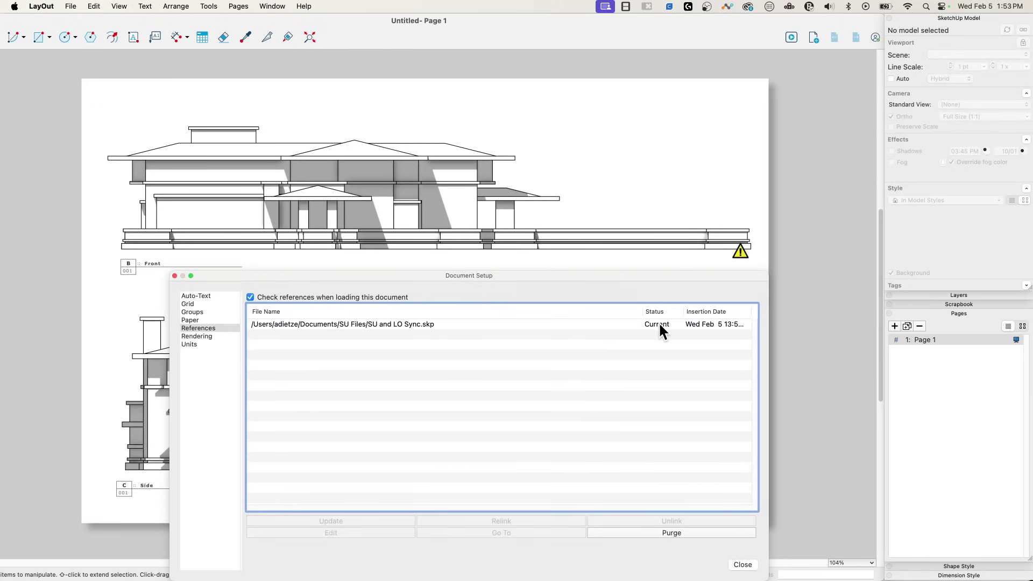
click(743, 564)
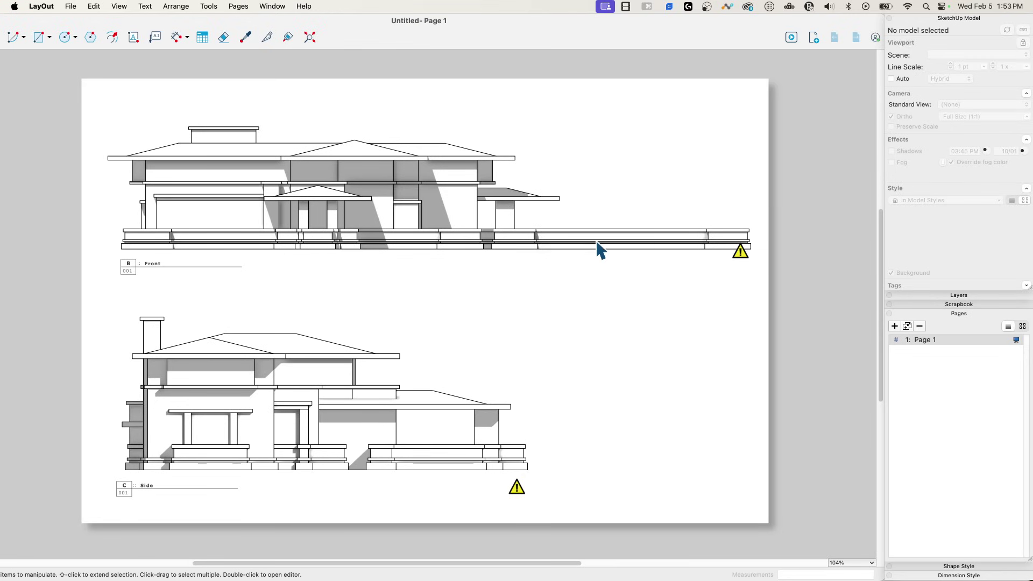
Render the Front viewport and set its ortho scale to 1/8" = 1'-0" (1:96).
click(524, 243)
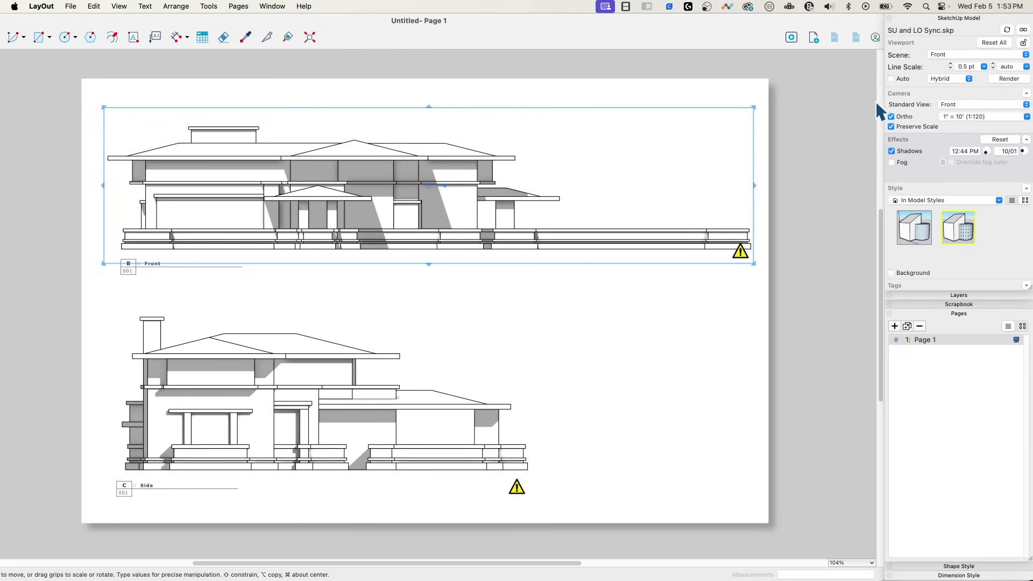
click(1014, 81)
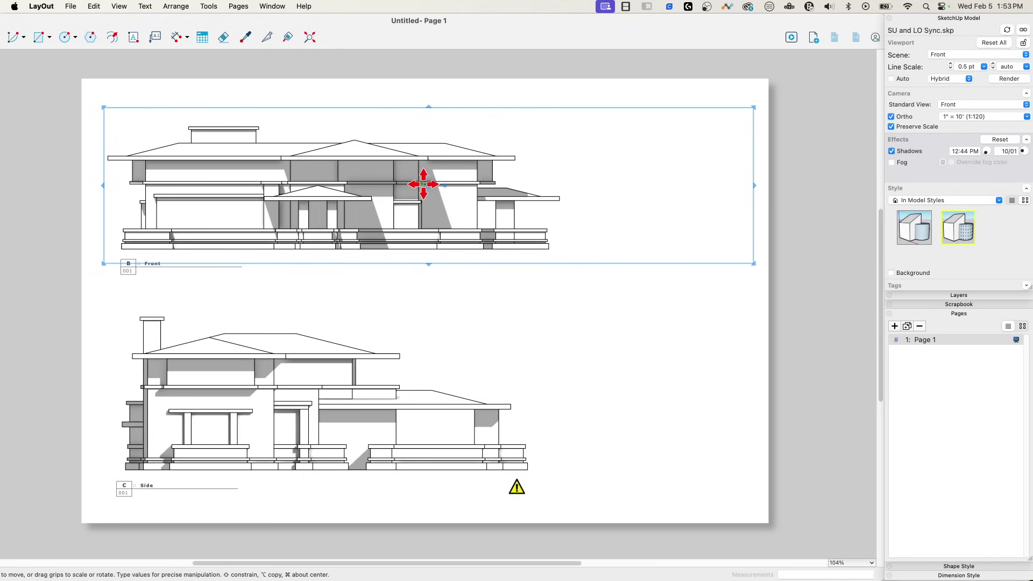
click(1027, 117)
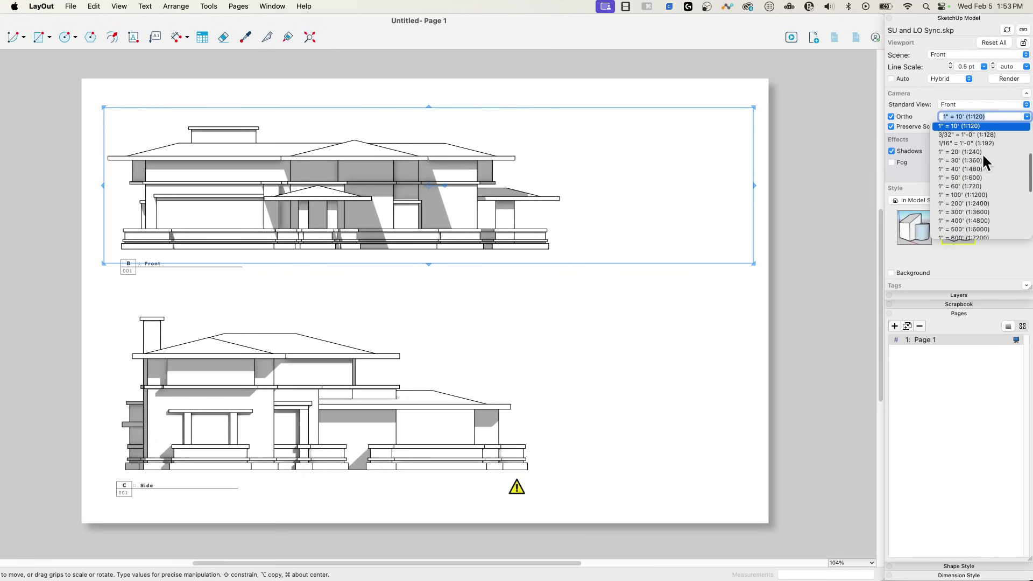
scroll(988, 162, up, 2)
click(963, 138)
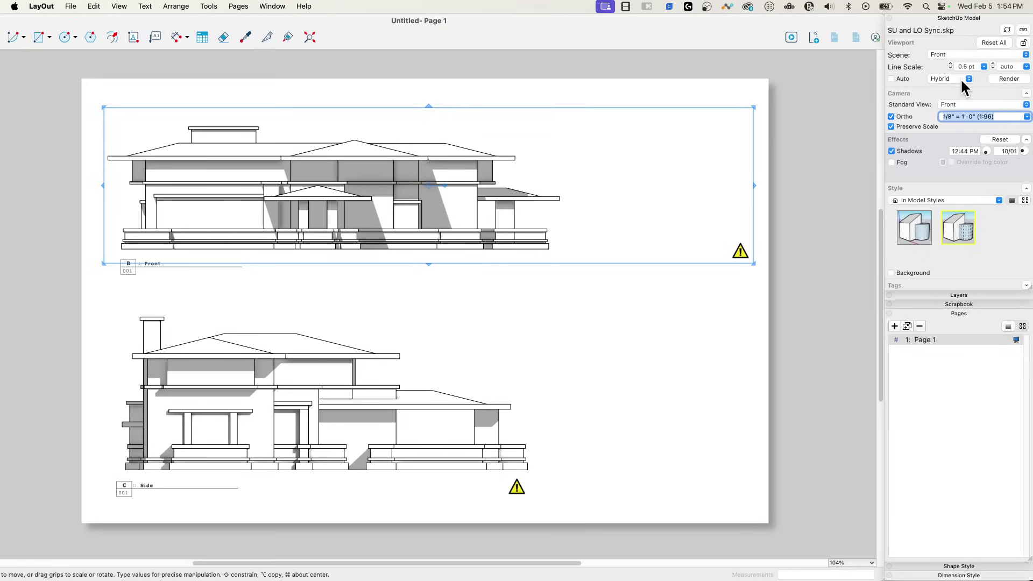
Re-render the Front elevation, resize its frame, shift it right, and lower the B Front label.
click(660, 226)
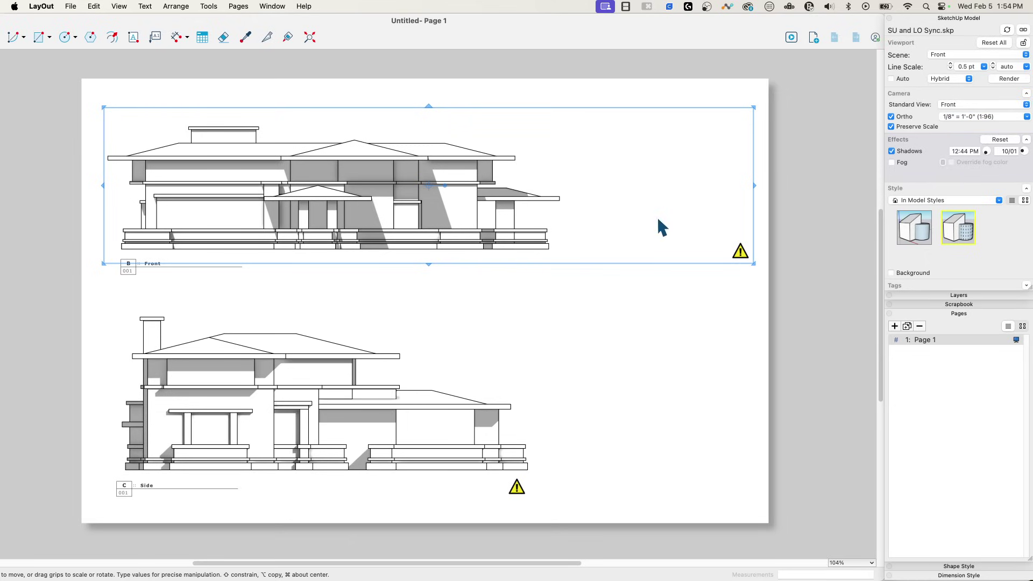
click(1013, 79)
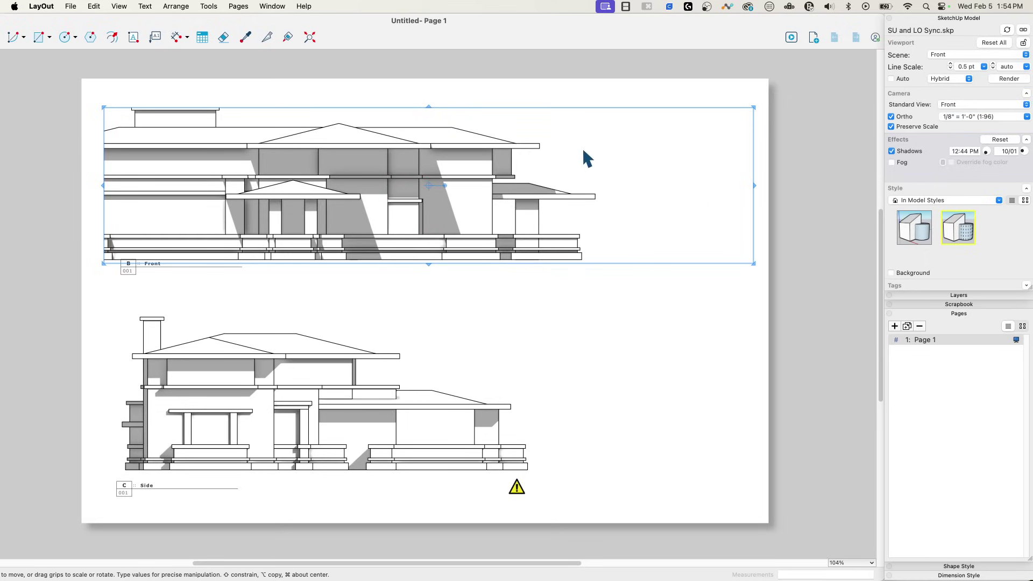
drag(100, 188, 31, 181)
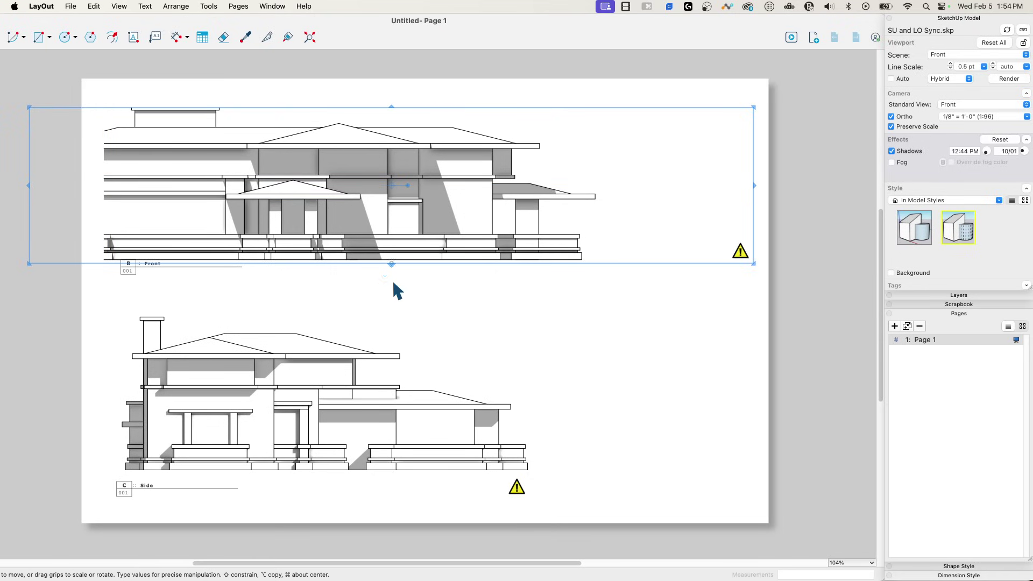
drag(391, 265, 383, 302)
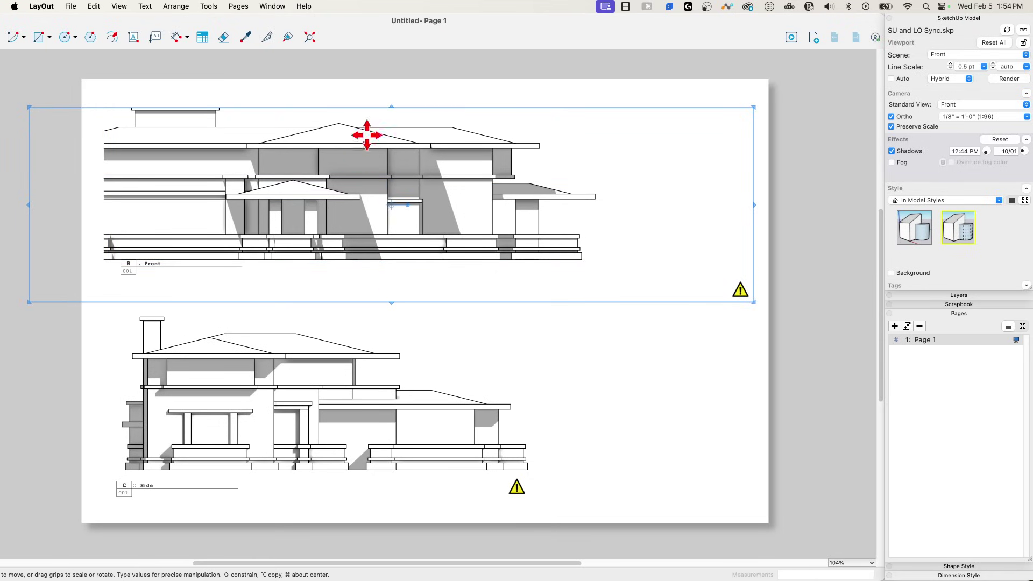
drag(391, 108, 389, 81)
drag(754, 191, 629, 199)
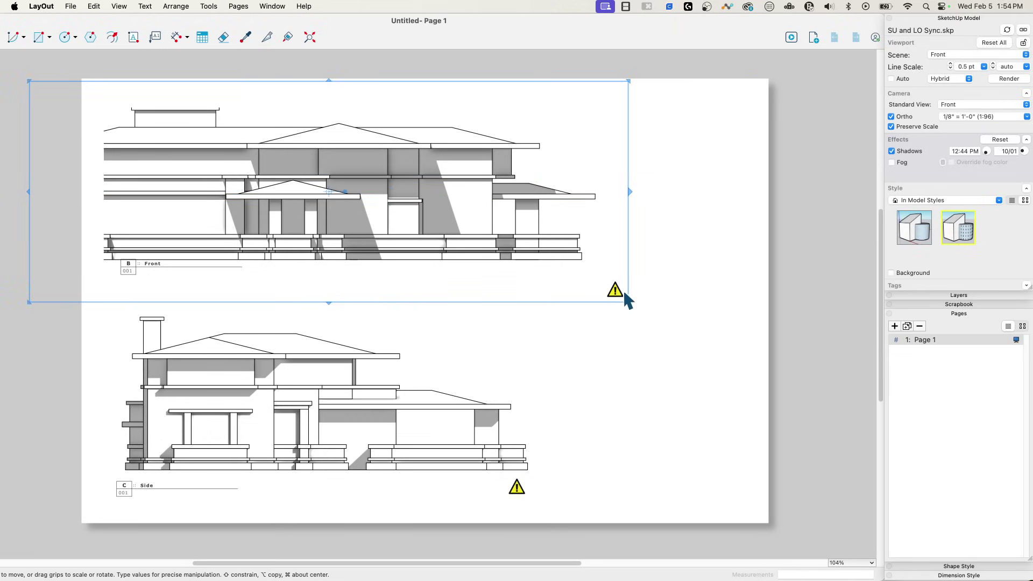
drag(220, 153, 286, 153)
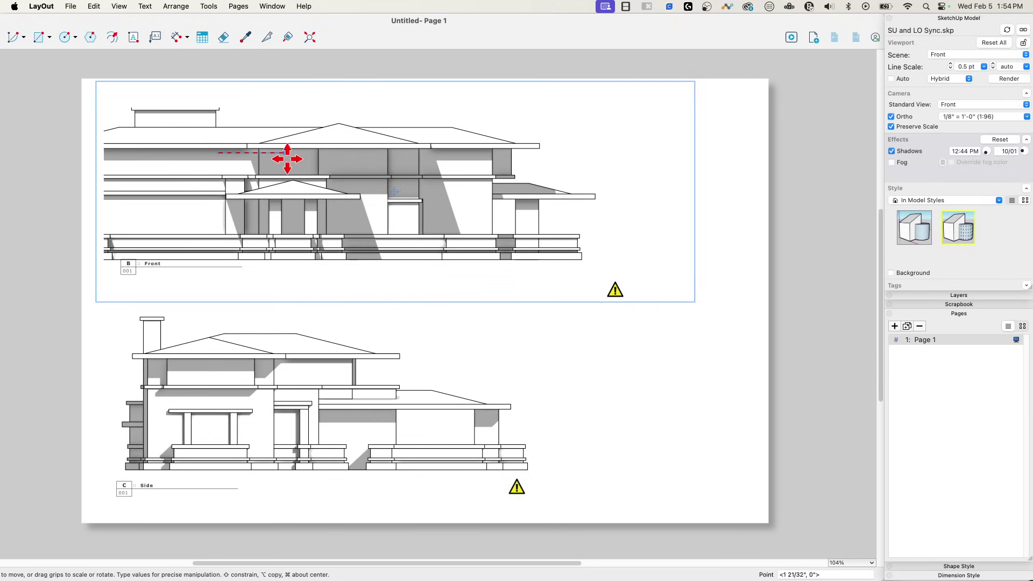
drag(131, 266, 131, 288)
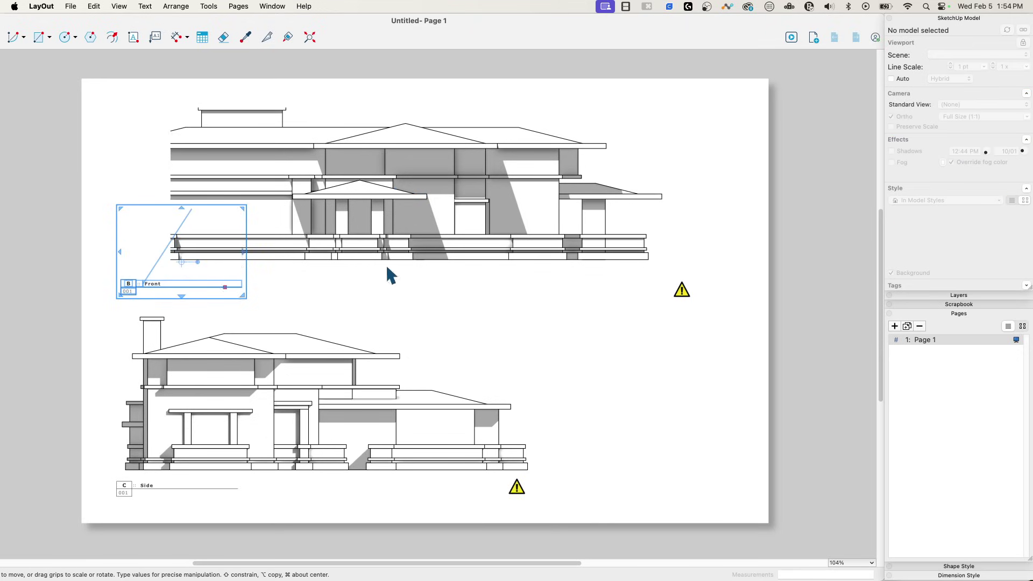
With Auto render on, trim the Front viewport's right edge and widen its left edge, then turn Auto render off.
click(557, 200)
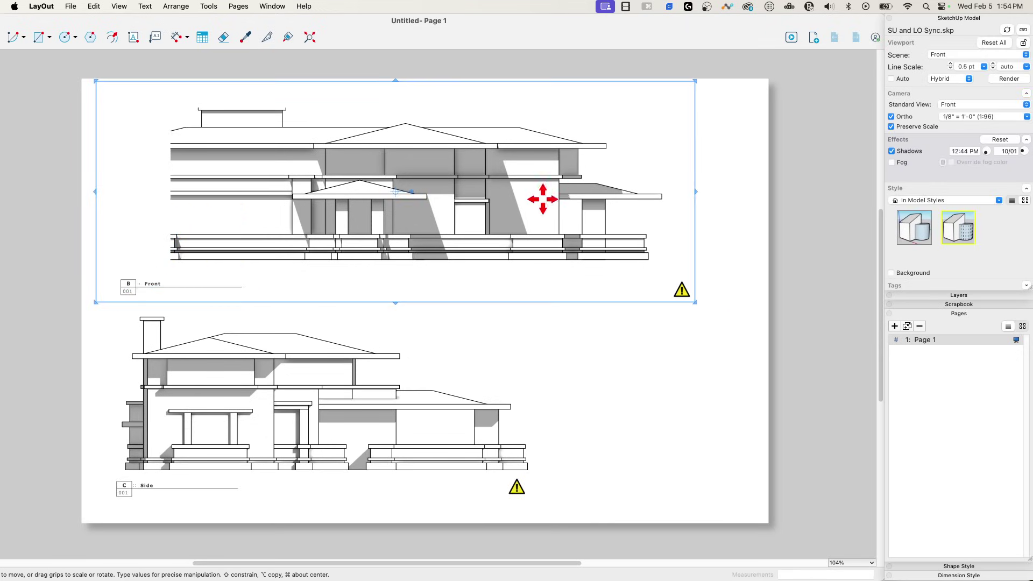
click(891, 79)
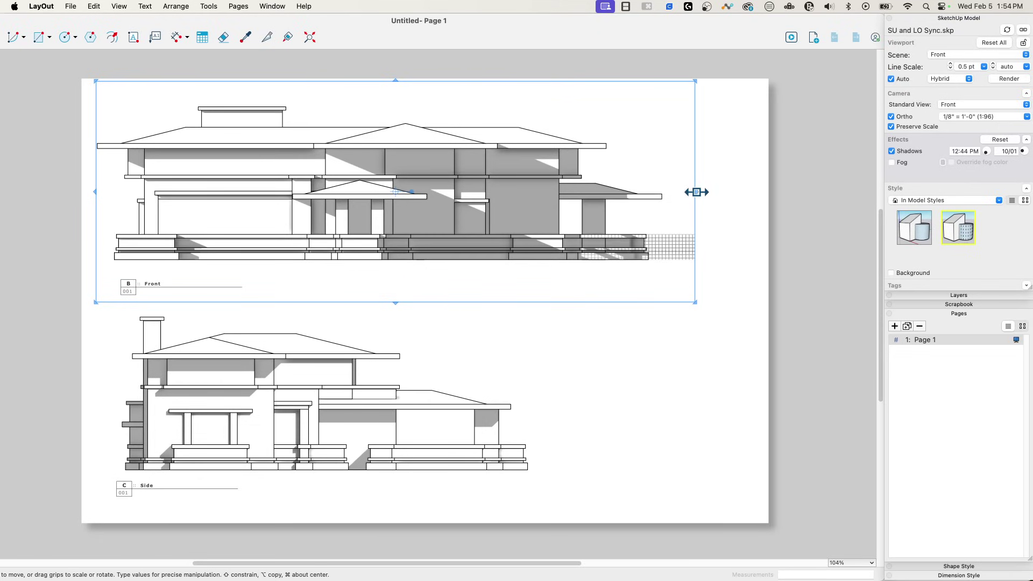
mouse_move(697, 192)
mouse_down()
mouse_move(721, 194)
mouse_move(680, 193)
mouse_up()
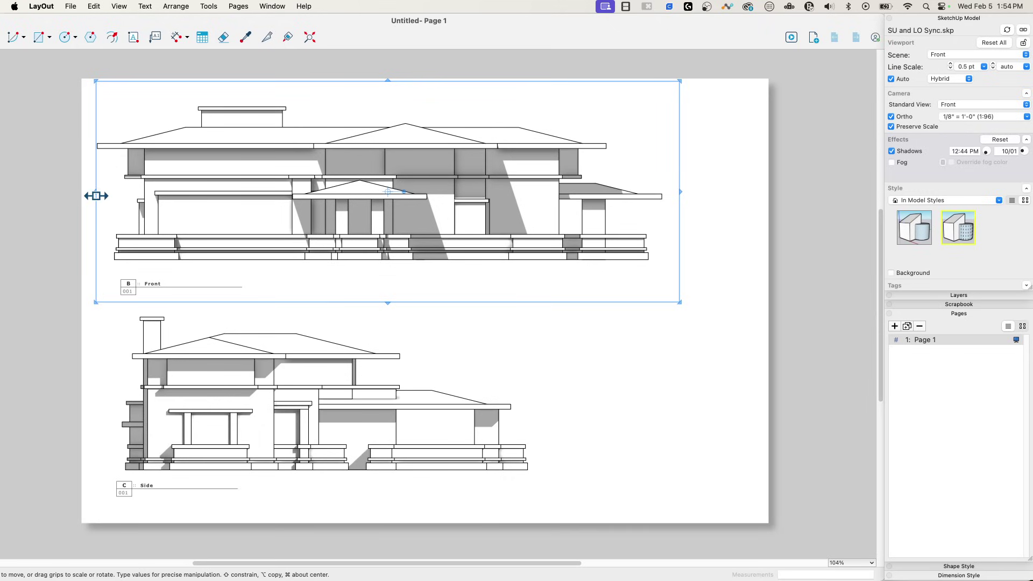
mouse_move(95, 194)
mouse_down()
mouse_move(80, 194)
mouse_move(90, 193)
mouse_up()
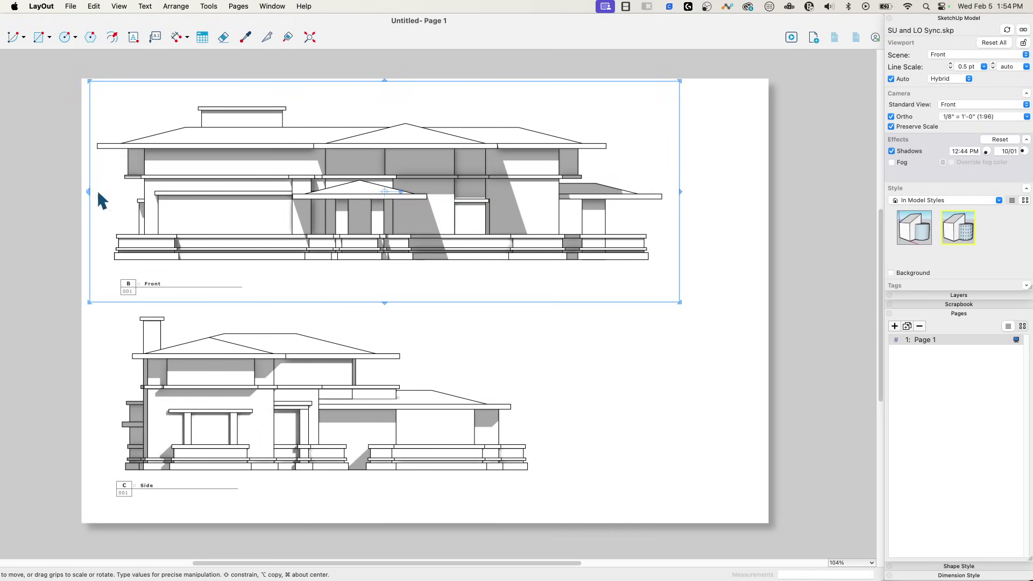
click(891, 79)
click(801, 371)
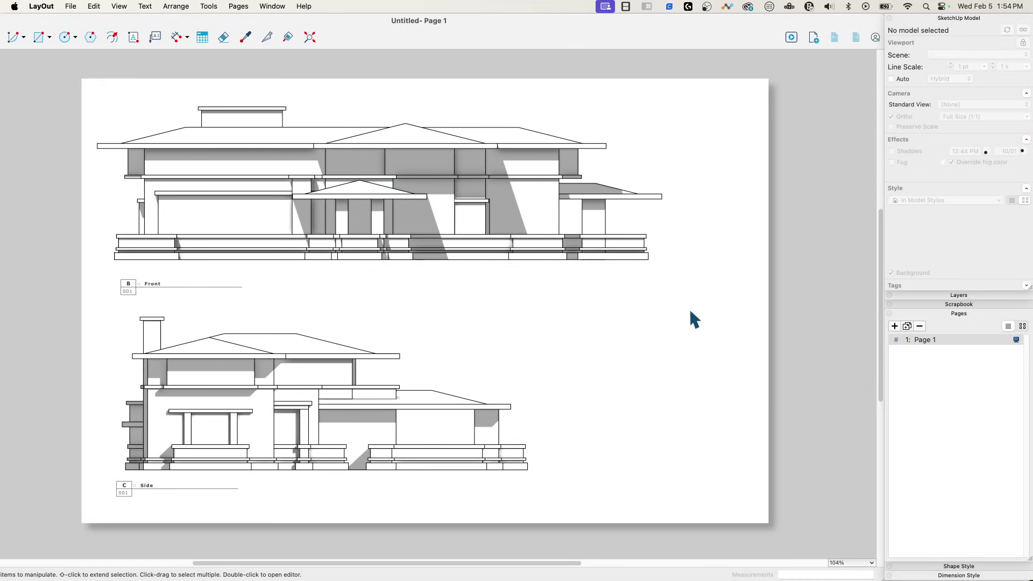
click(66, 5)
click(85, 180)
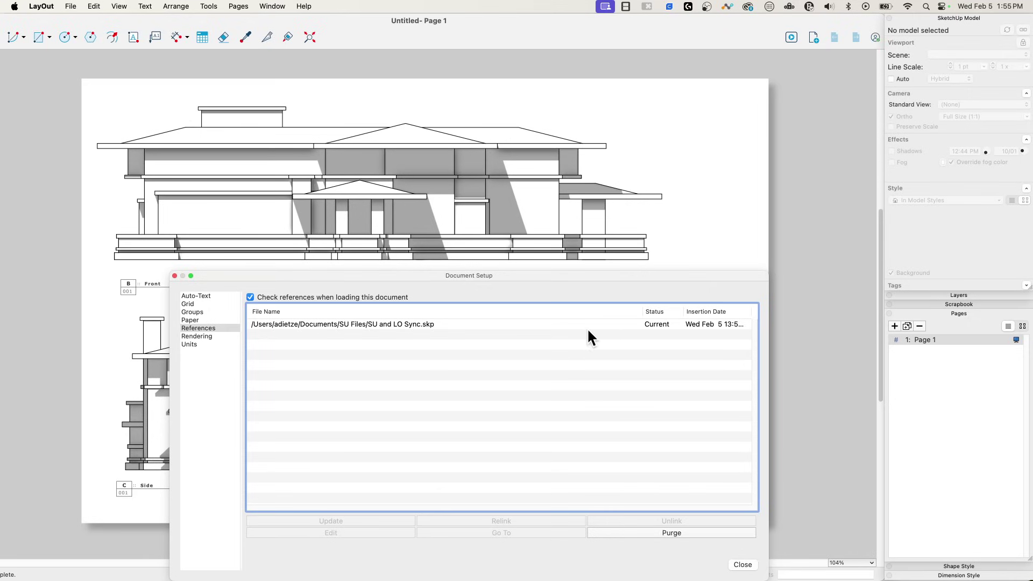
click(742, 565)
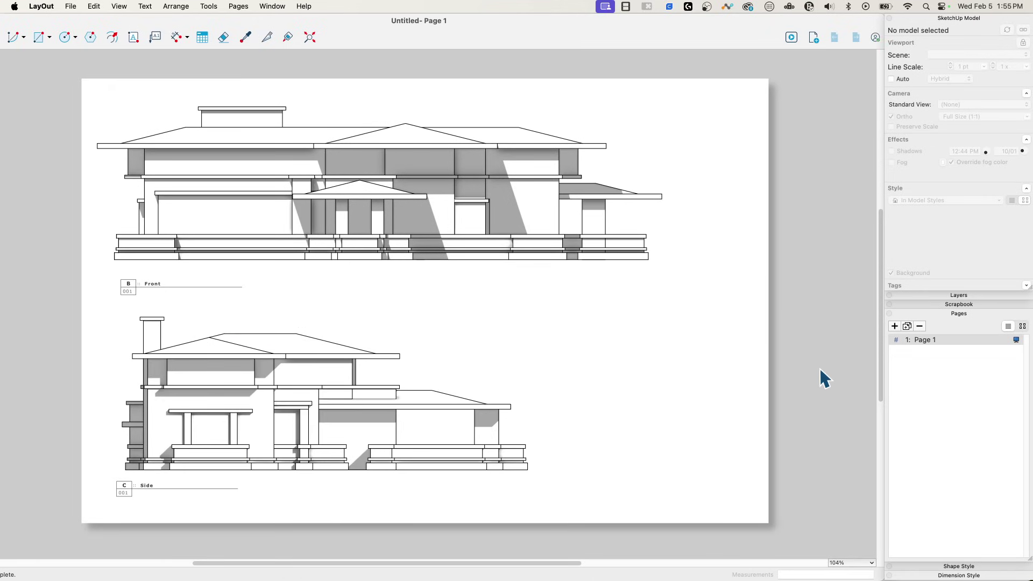